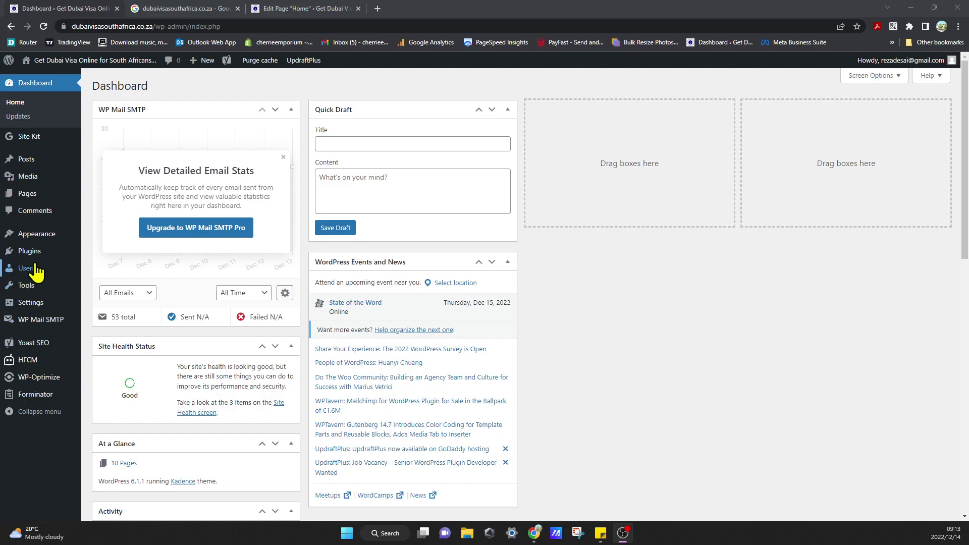
# Search new plugins for 'google review' and install Plugin for Google Reviews by RichPlugins.
pyautogui.moveTo(39, 260)
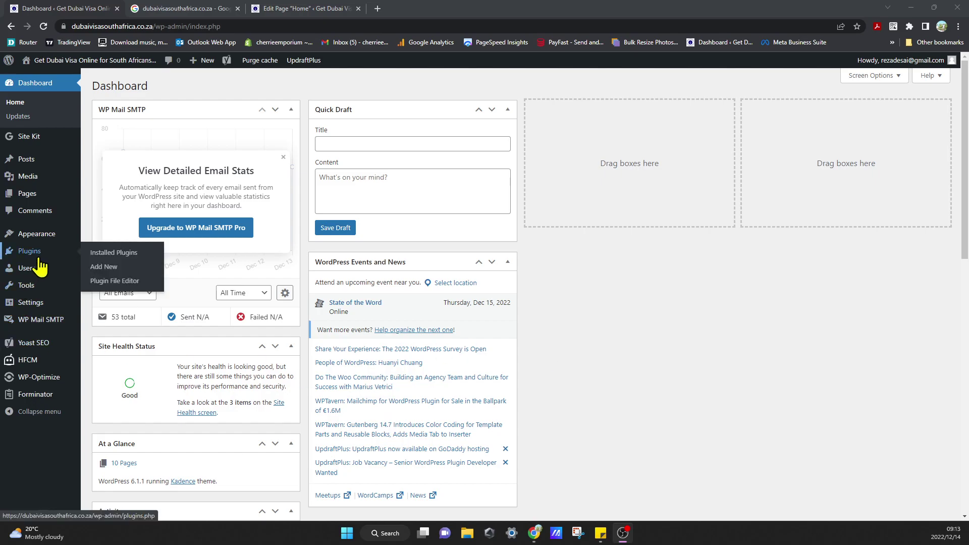
pyautogui.click(107, 270)
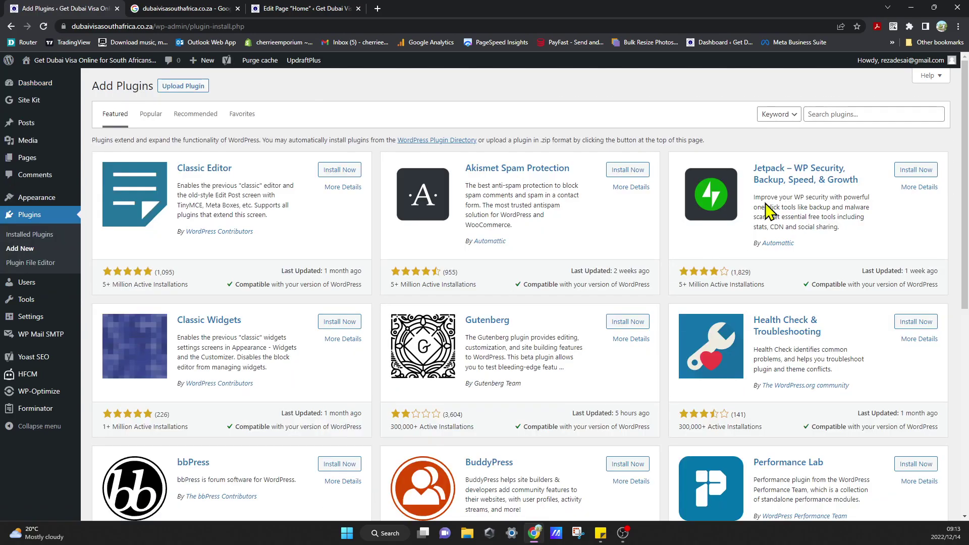
pyautogui.click(897, 115)
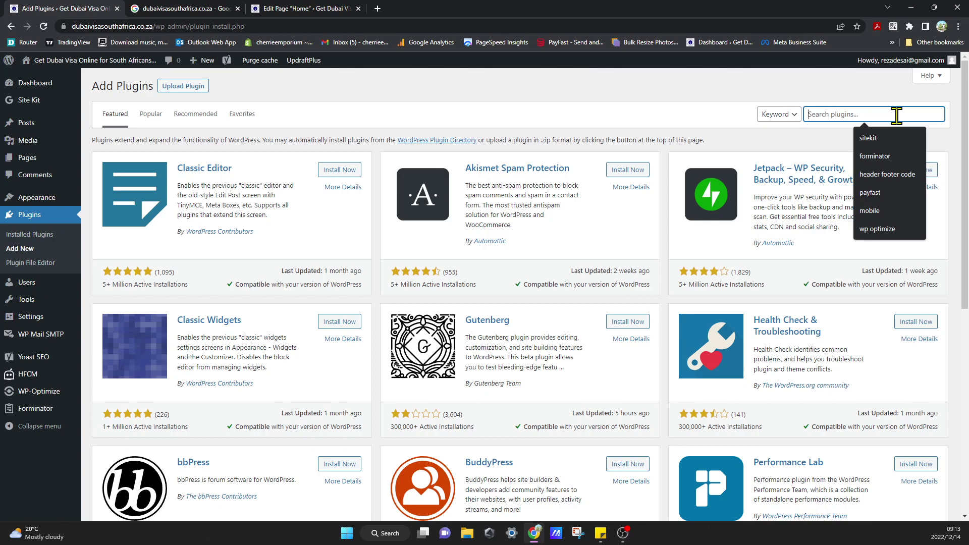
pyautogui.write('google review')
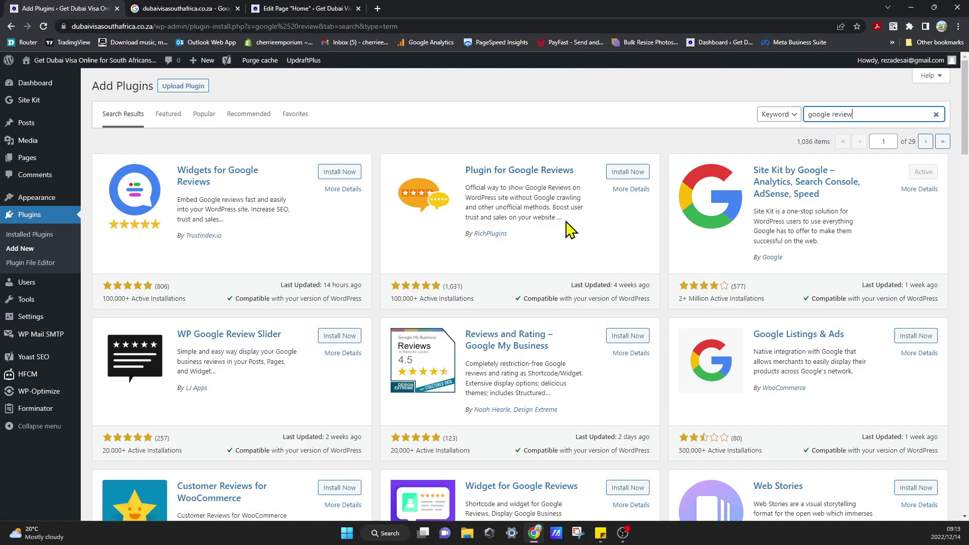
pyautogui.click(627, 171)
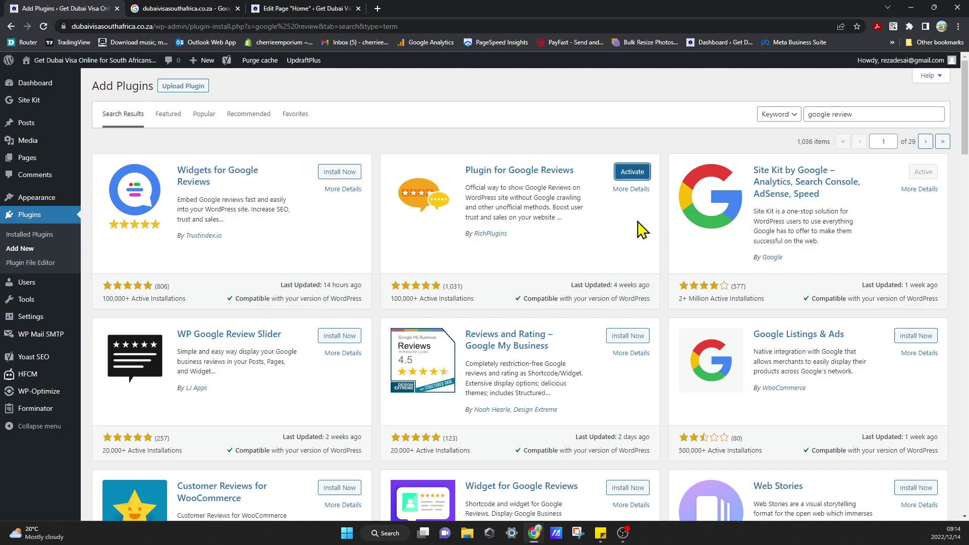
# Activate Plugin for Google Reviews, glance at its Overview, then open its empty Widgets list.
pyautogui.click(631, 173)
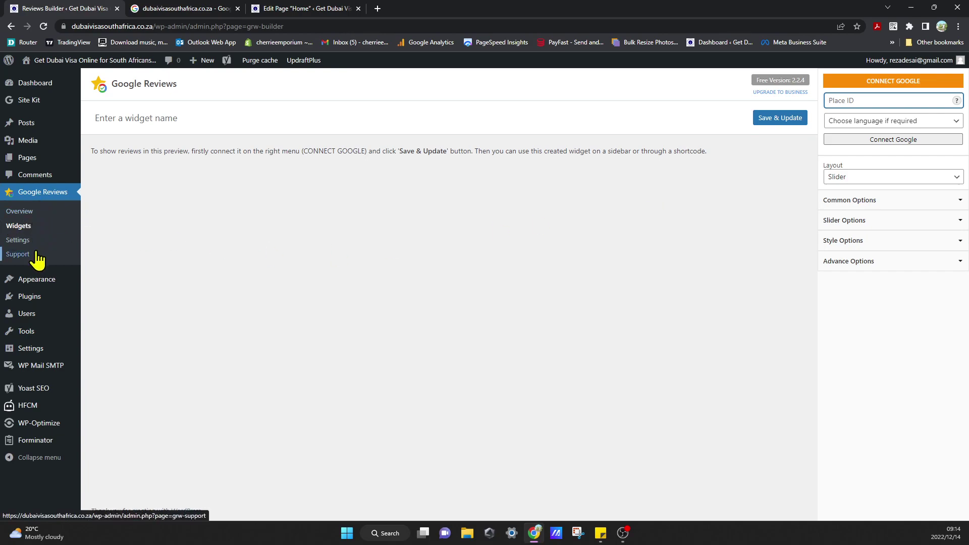
pyautogui.click(42, 217)
pyautogui.hotkey('alt', 'Left')
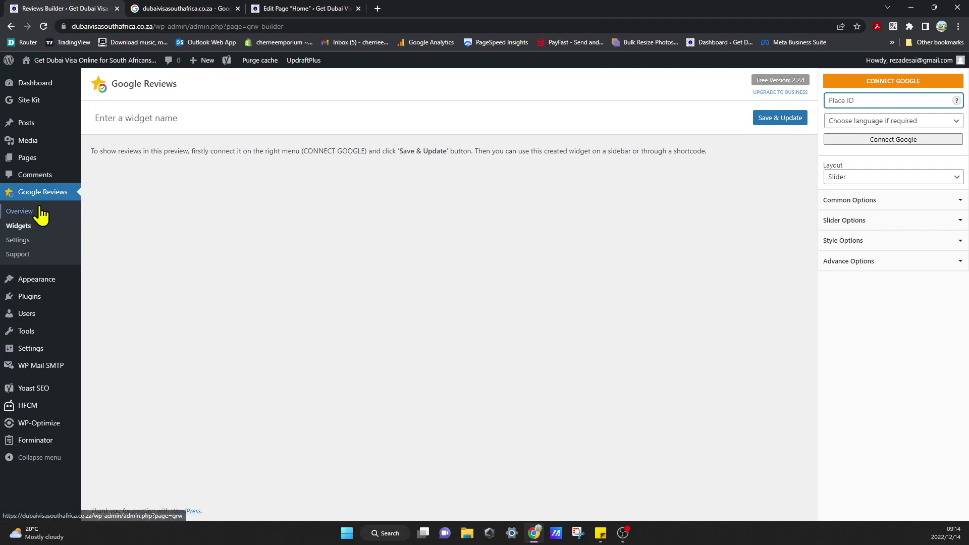
pyautogui.click(41, 225)
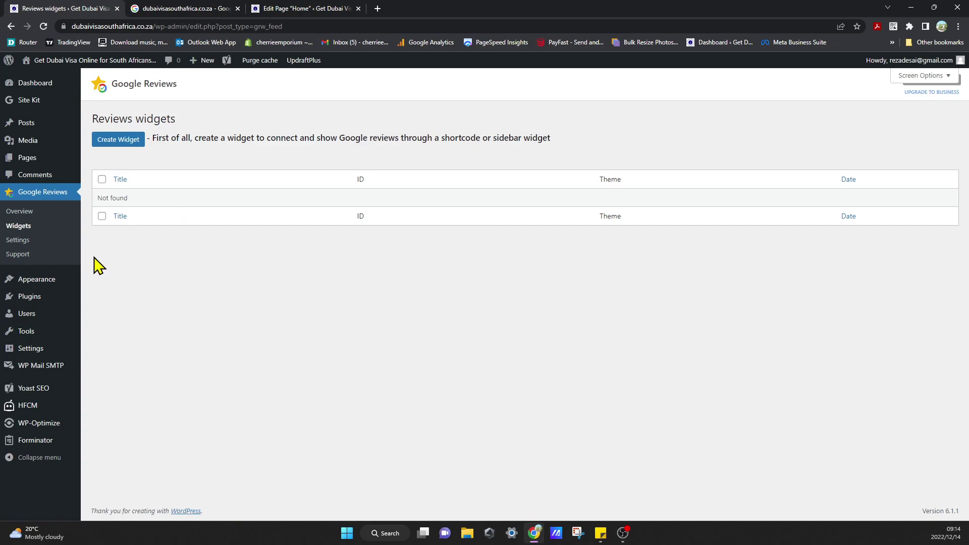
# Review the plugin's Google and Advance settings tabs, then create a new reviews widget.
pyautogui.click(17, 240)
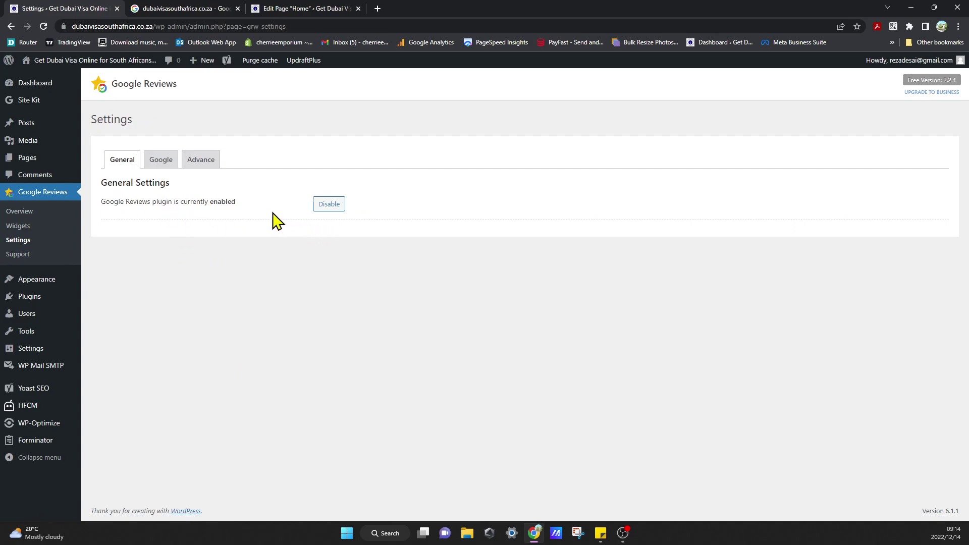
pyautogui.click(169, 175)
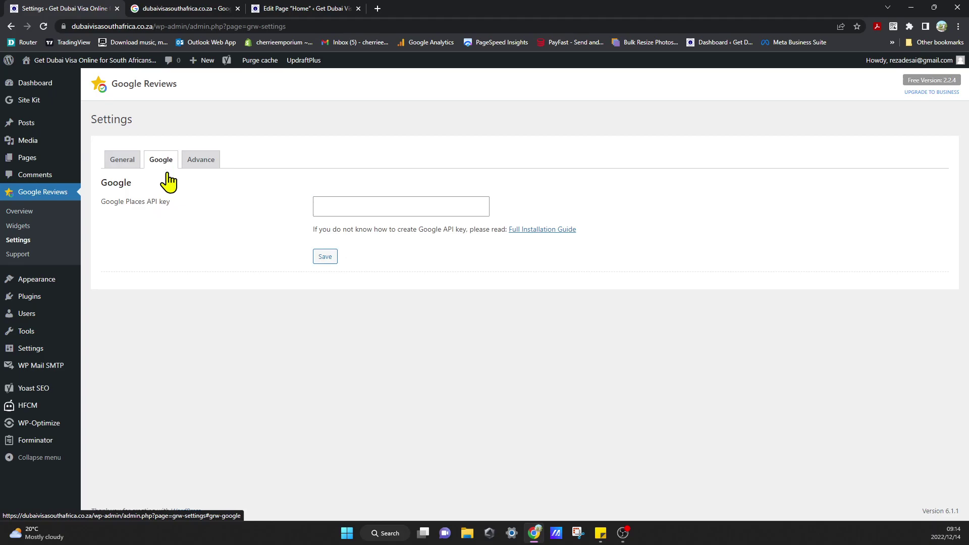
pyautogui.click(201, 160)
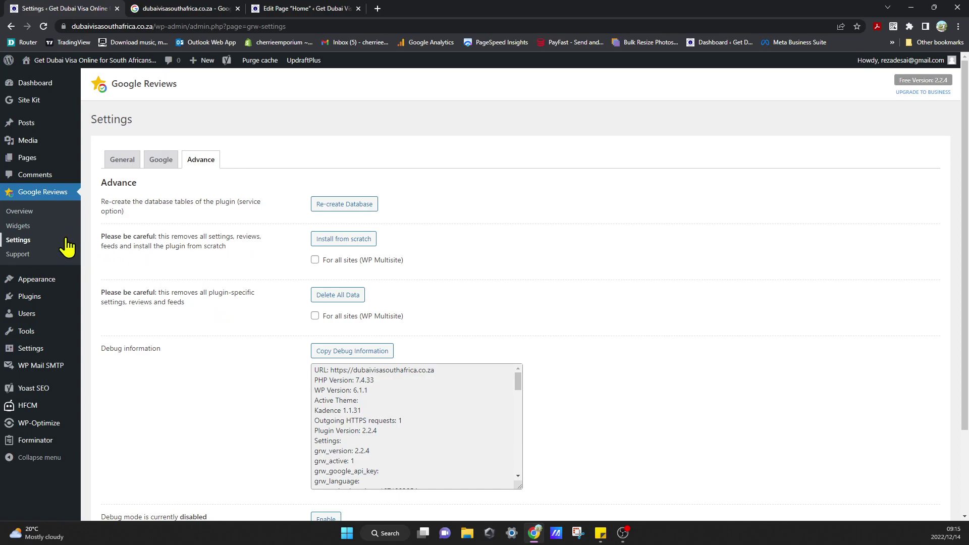
pyautogui.click(39, 226)
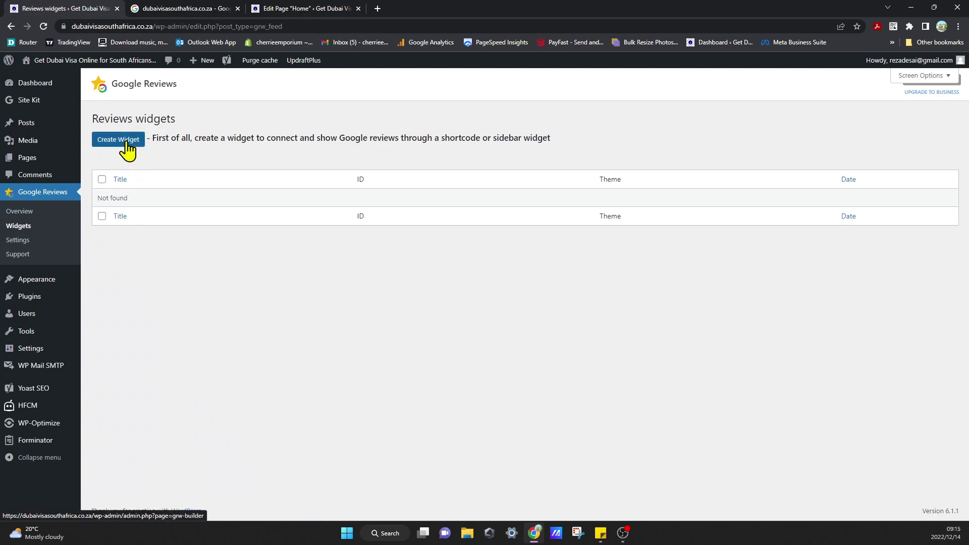
pyautogui.click(20, 211)
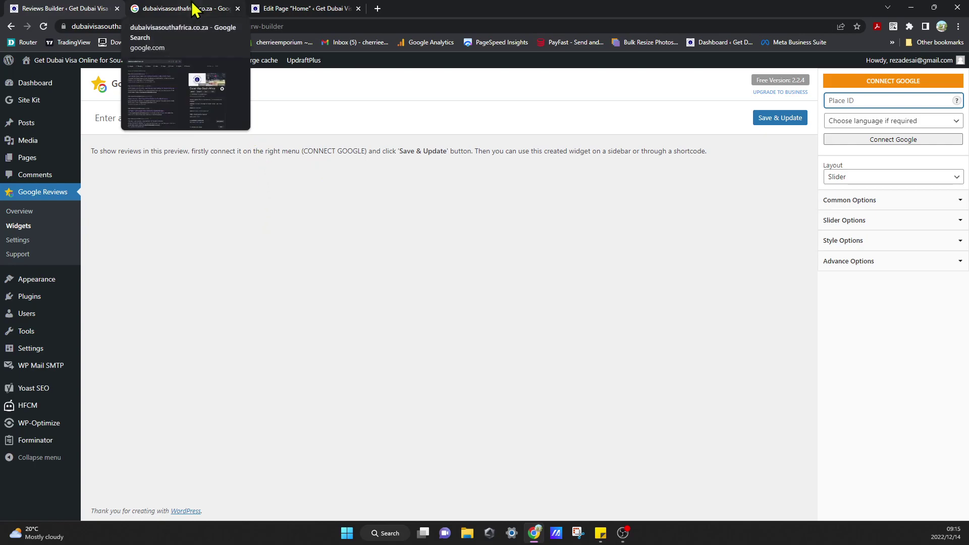
# In Google, open Dubai Visa South Africa's 18 reviews and inspect its Write a review link.
pyautogui.click(195, 8)
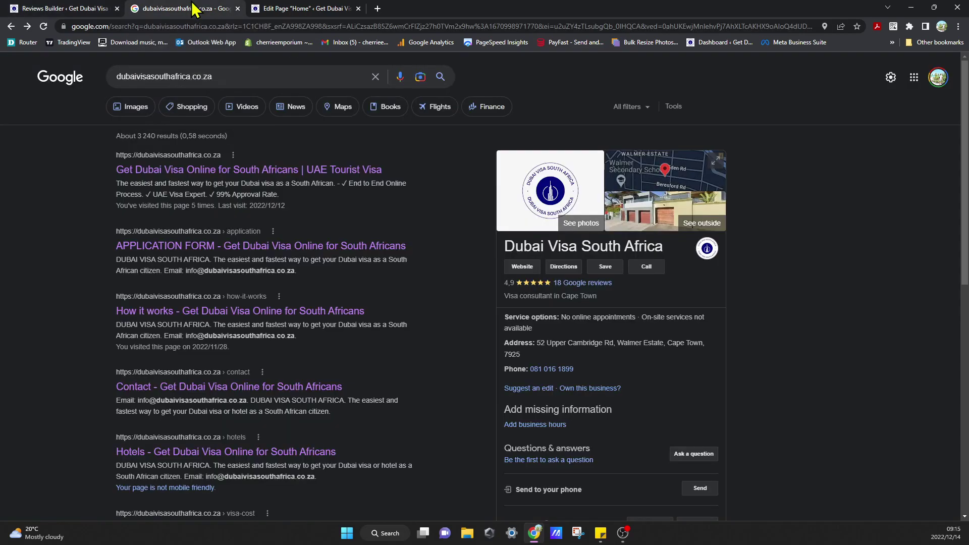
pyautogui.click(258, 72)
pyautogui.click(601, 284)
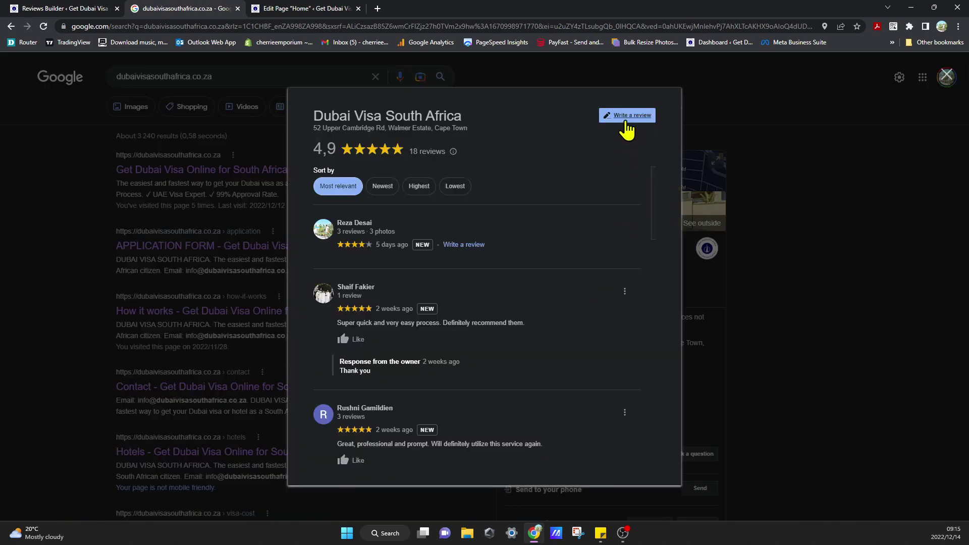
pyautogui.rightClick(629, 124)
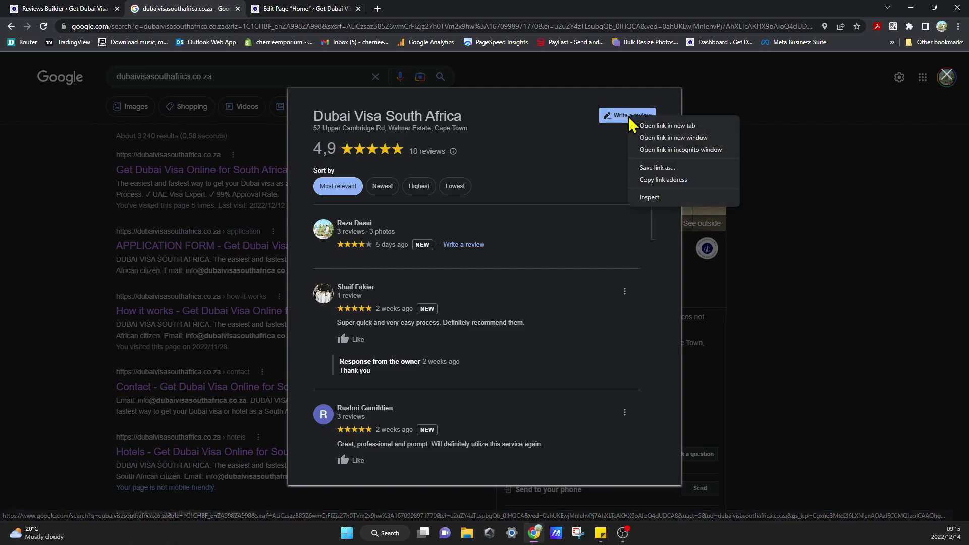
pyautogui.click(651, 198)
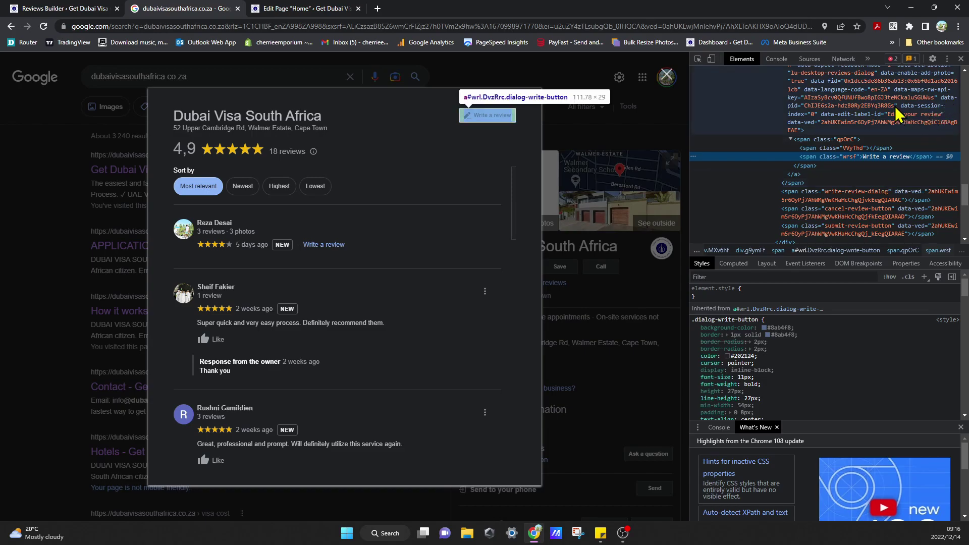
# Copy the data-pid place ID from the a#wrl element and return to the Reviews Builder.
pyautogui.click(891, 108)
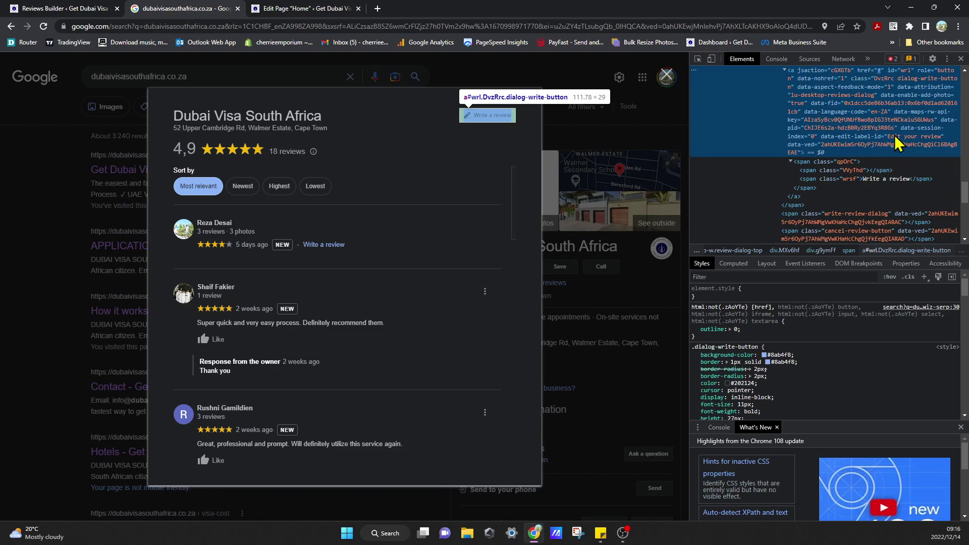
pyautogui.doubleClick(809, 130)
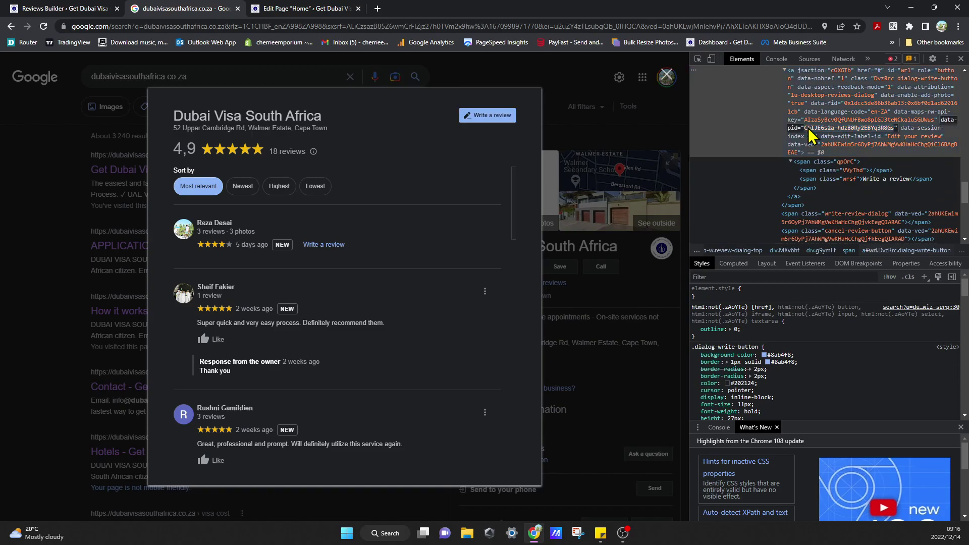
pyautogui.rightClick(887, 128)
pyautogui.click(811, 166)
pyautogui.click(71, 8)
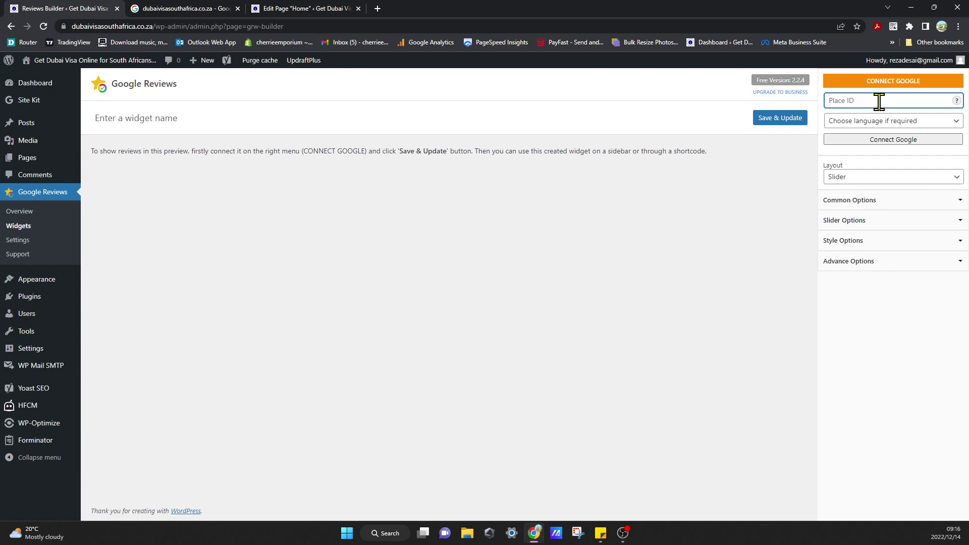
# Paste the place ID, choose English, and connect the widget to Dubai Visa South Africa.
pyautogui.hotkey('ctrl', 'v')
pyautogui.click(912, 123)
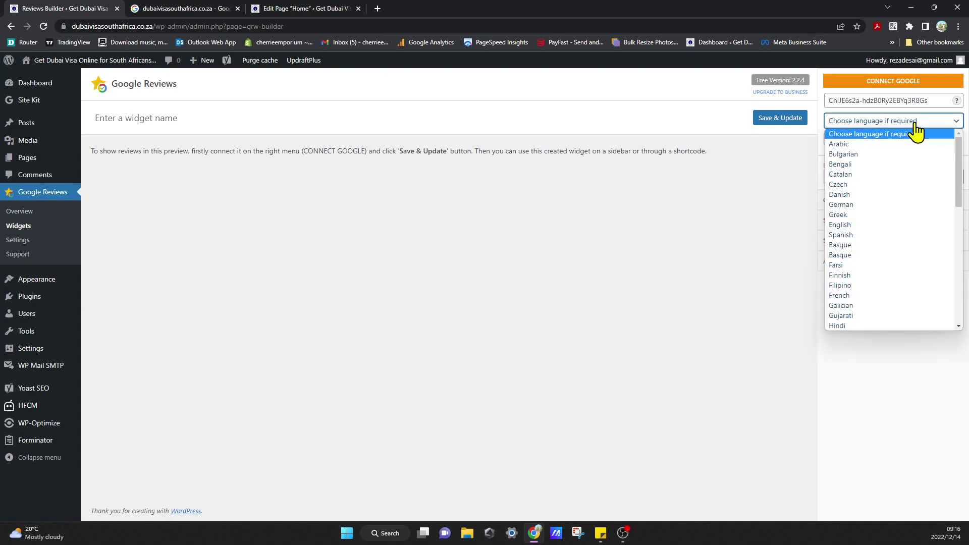
pyautogui.click(896, 227)
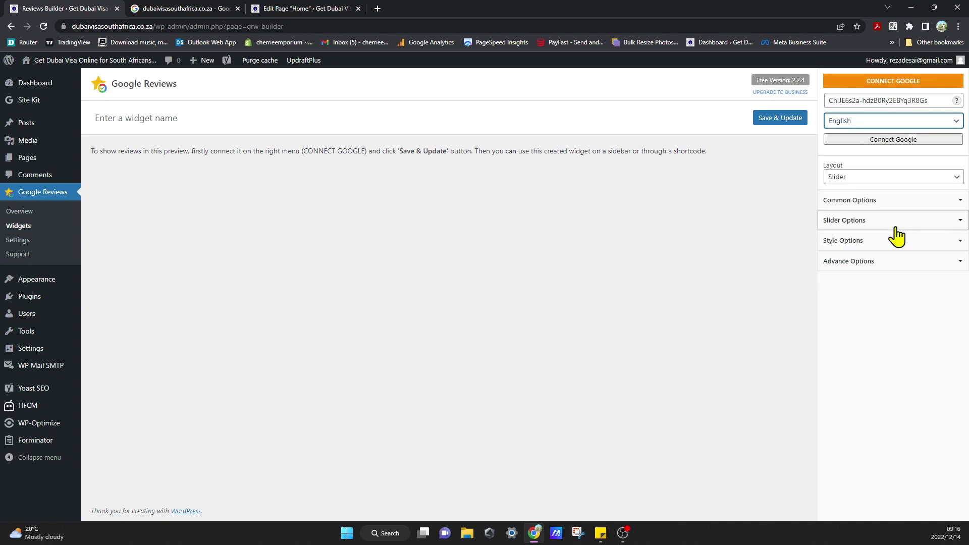
pyautogui.click(905, 140)
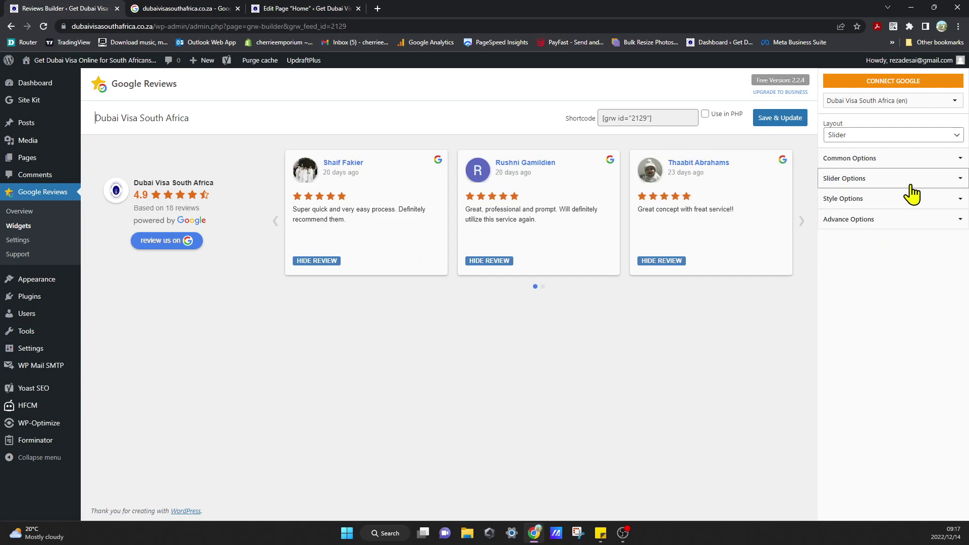
# Try the List layout, then switch the widget back to Slider.
pyautogui.click(912, 135)
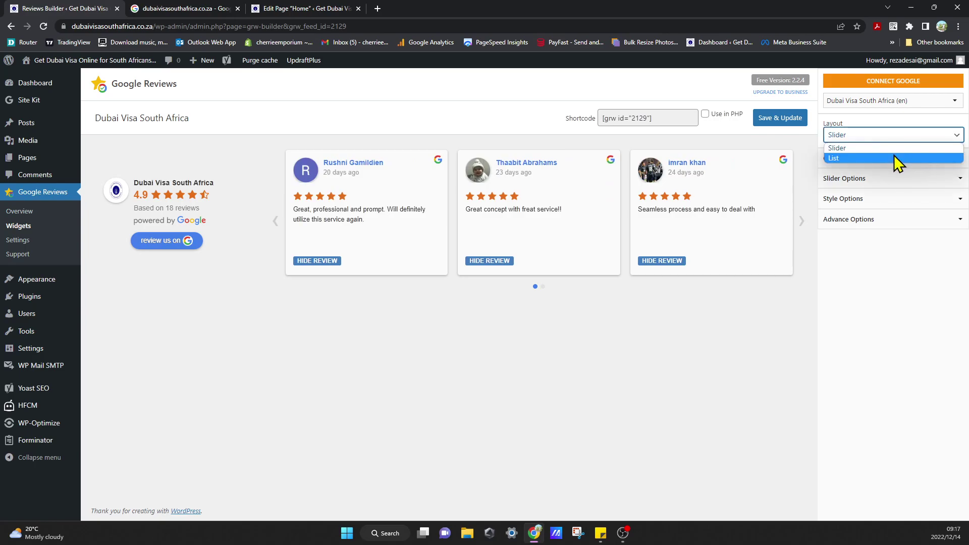
pyautogui.click(893, 157)
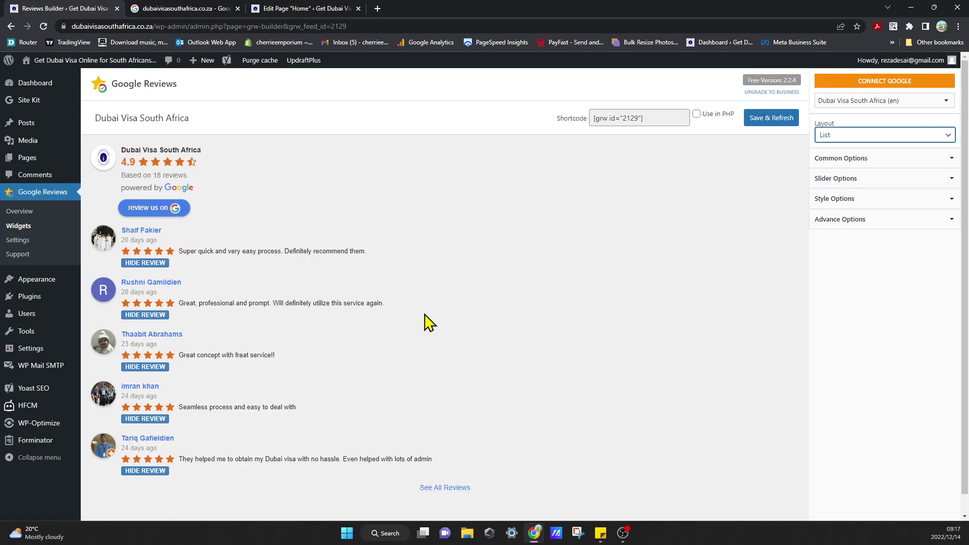
pyautogui.click(913, 139)
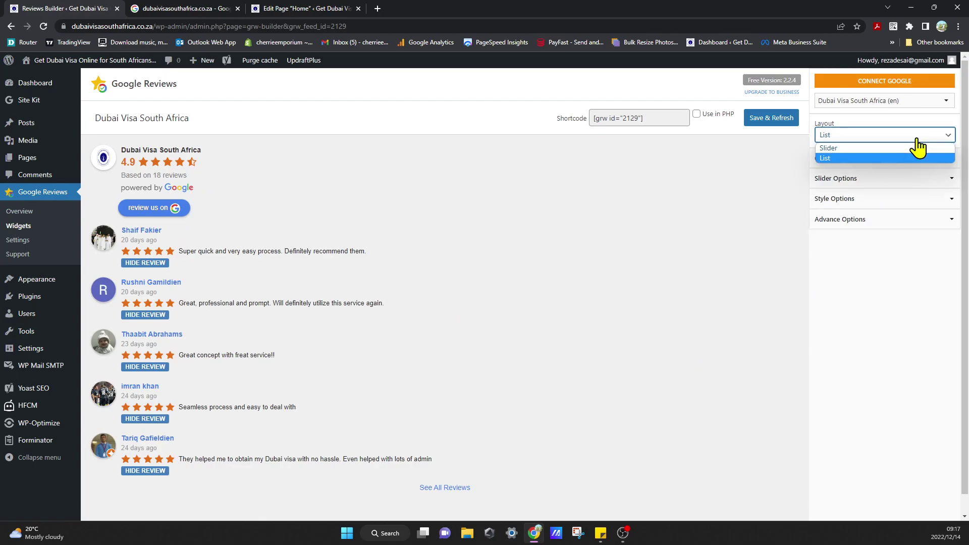
pyautogui.click(910, 147)
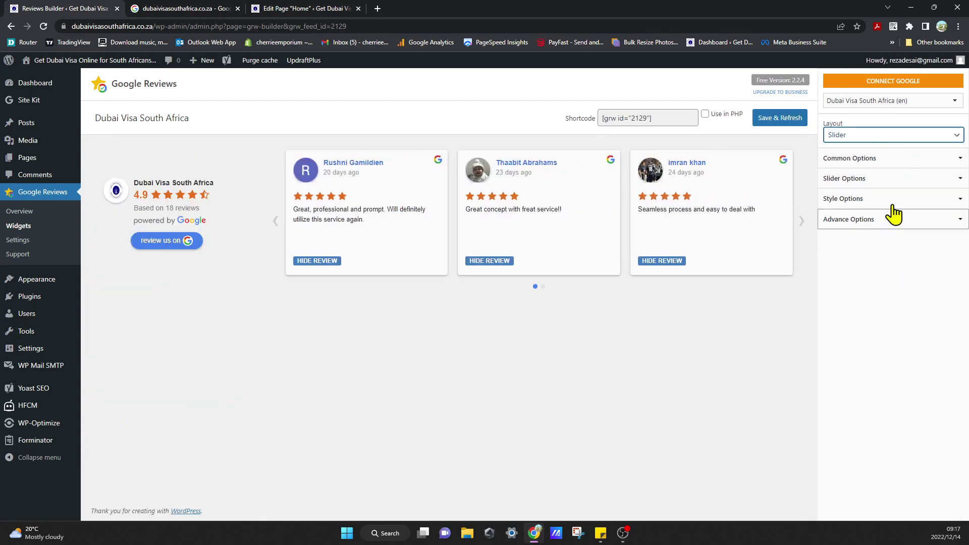
# Test the Common Options hide checkboxes, leaving reviews count, review button, header and reviews shown.
pyautogui.click(901, 164)
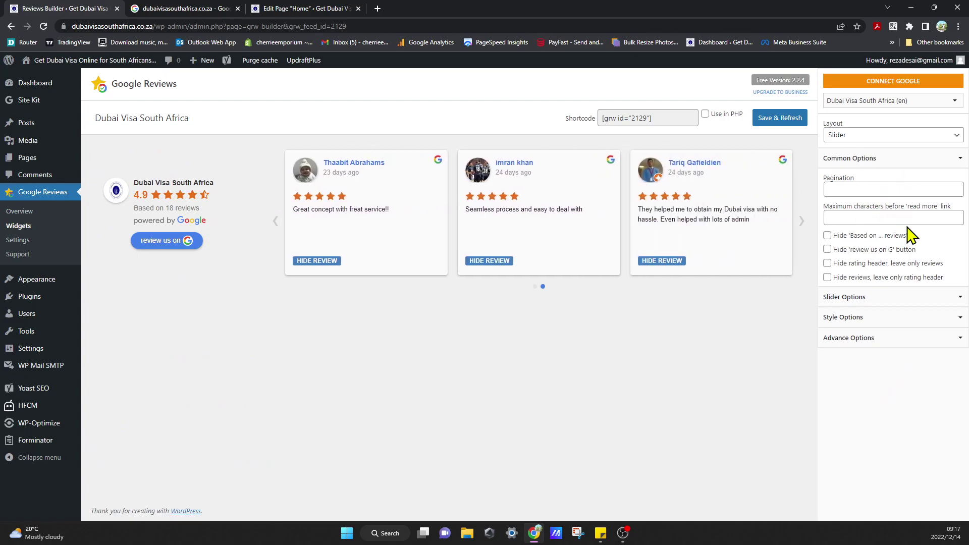
pyautogui.click(829, 235)
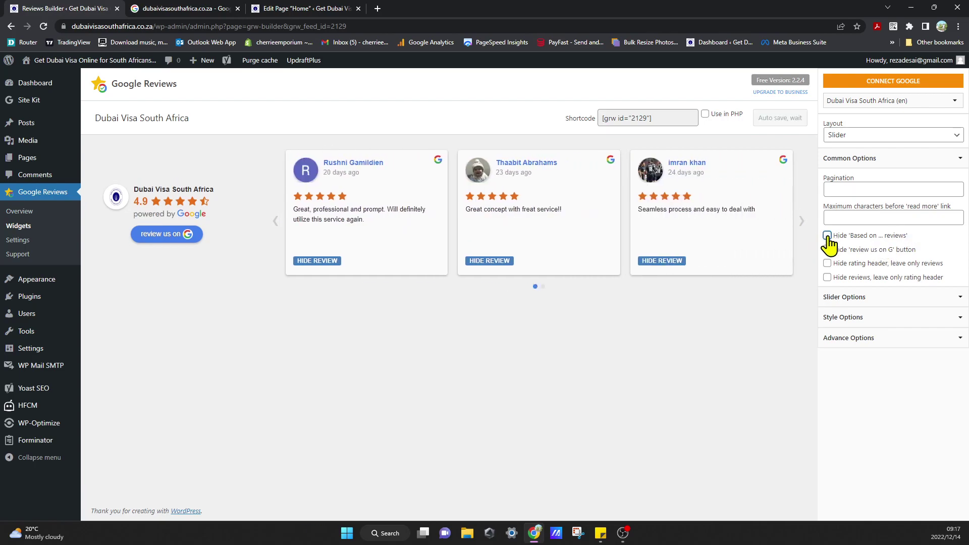
pyautogui.click(828, 236)
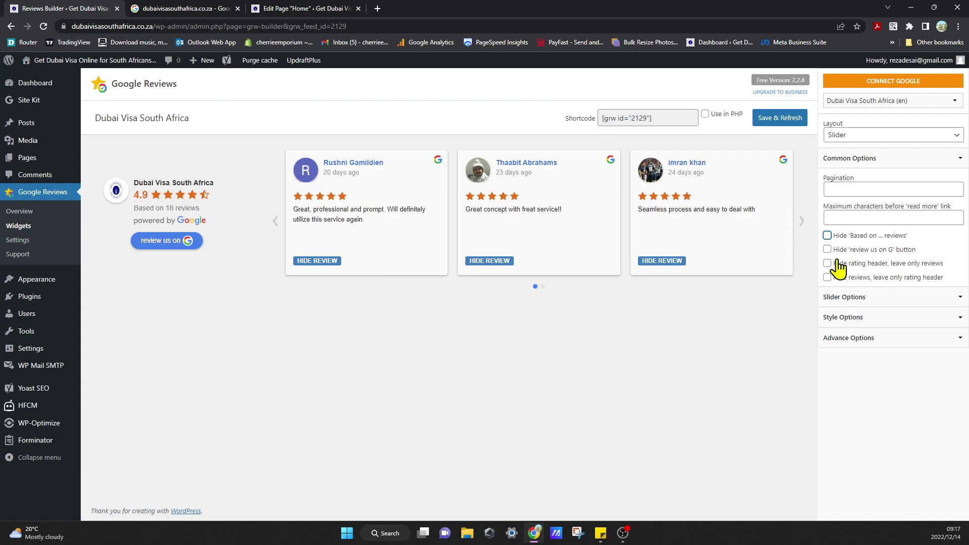
pyautogui.click(828, 250)
pyautogui.click(828, 250)
pyautogui.click(829, 267)
pyautogui.click(827, 277)
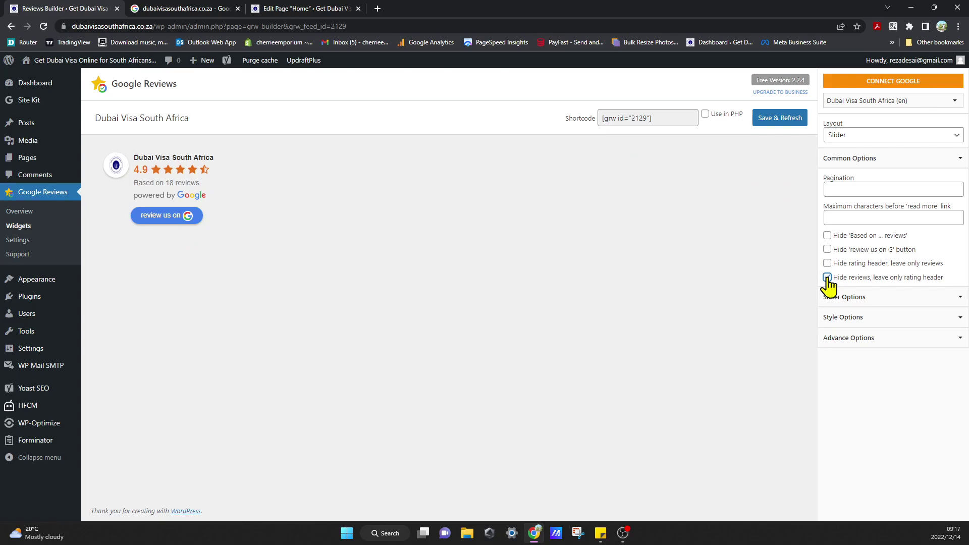
pyautogui.click(827, 278)
# Set the slider speed to 10 seconds, then change it to 5 seconds.
pyautogui.click(861, 300)
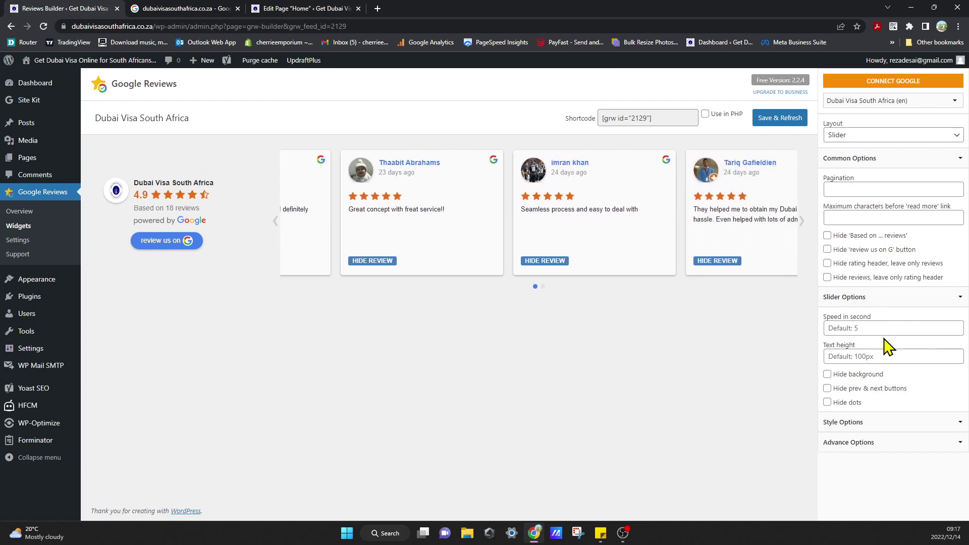
pyautogui.click(876, 335)
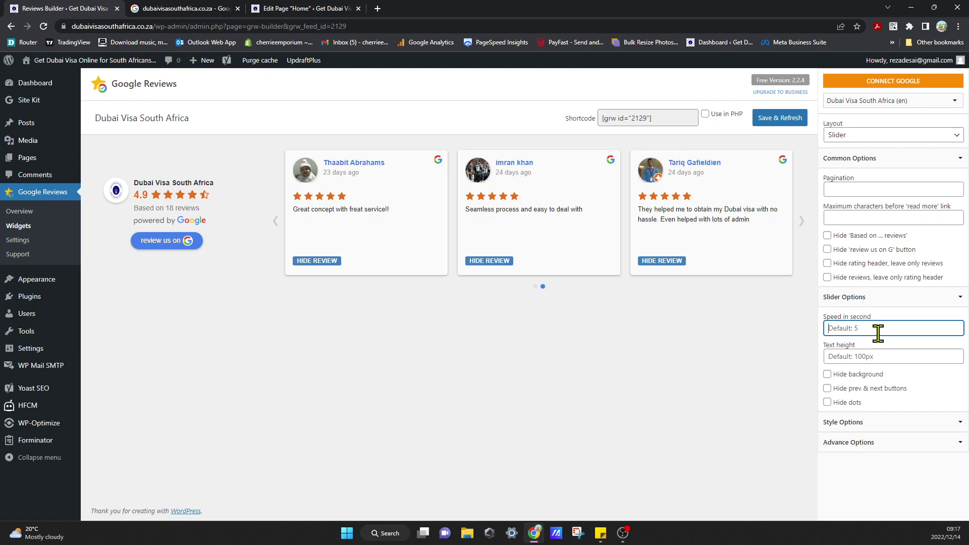
pyautogui.write('1')
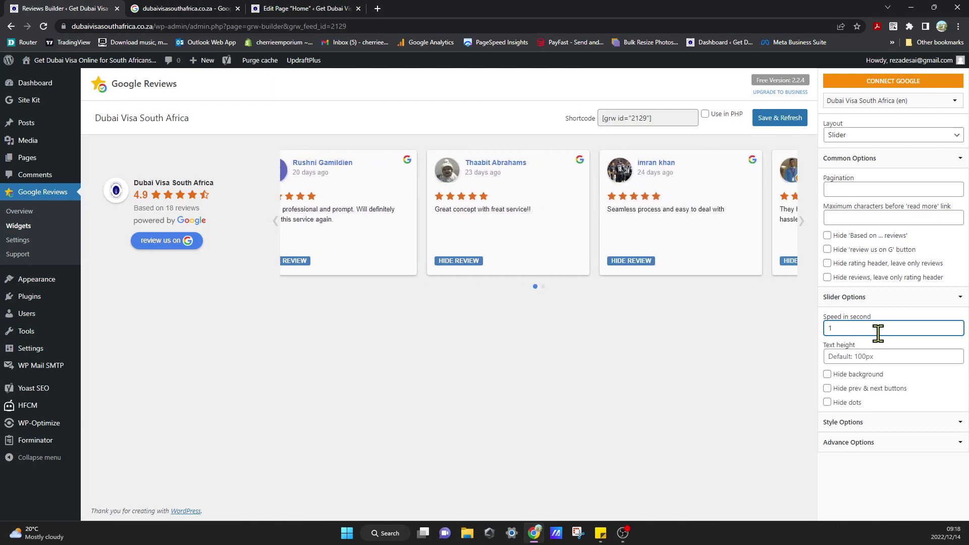
pyautogui.write('0')
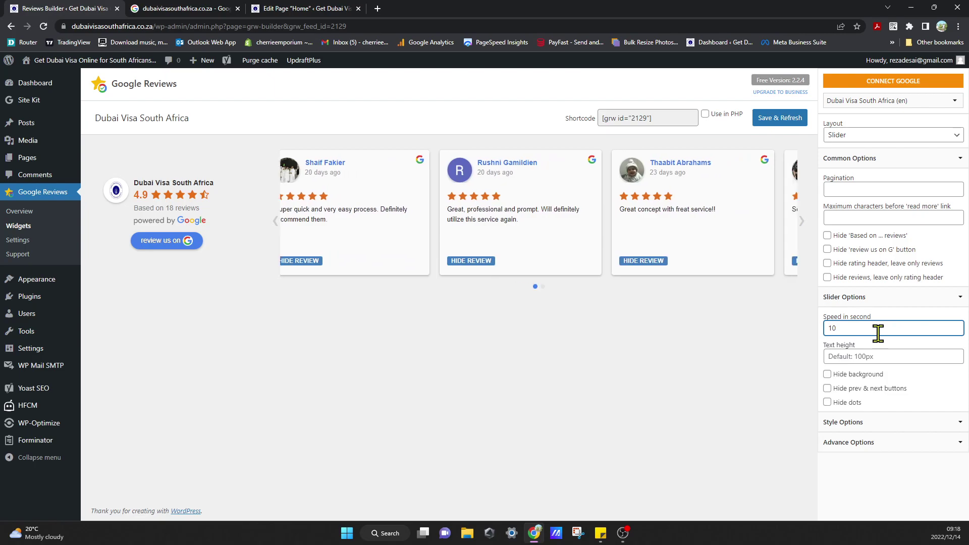
pyautogui.click(785, 380)
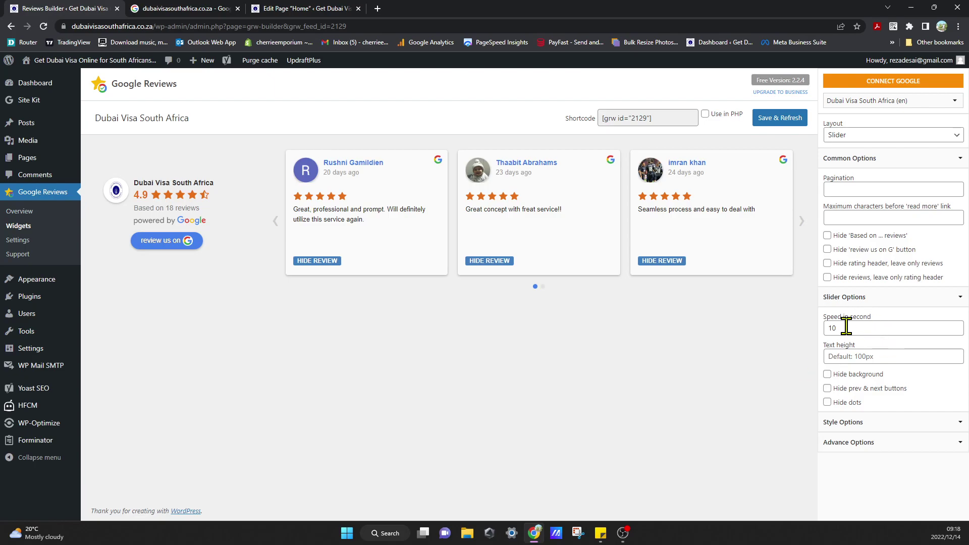
pyautogui.moveTo(846, 327); pyautogui.dragTo(815, 335)
pyautogui.write('5')
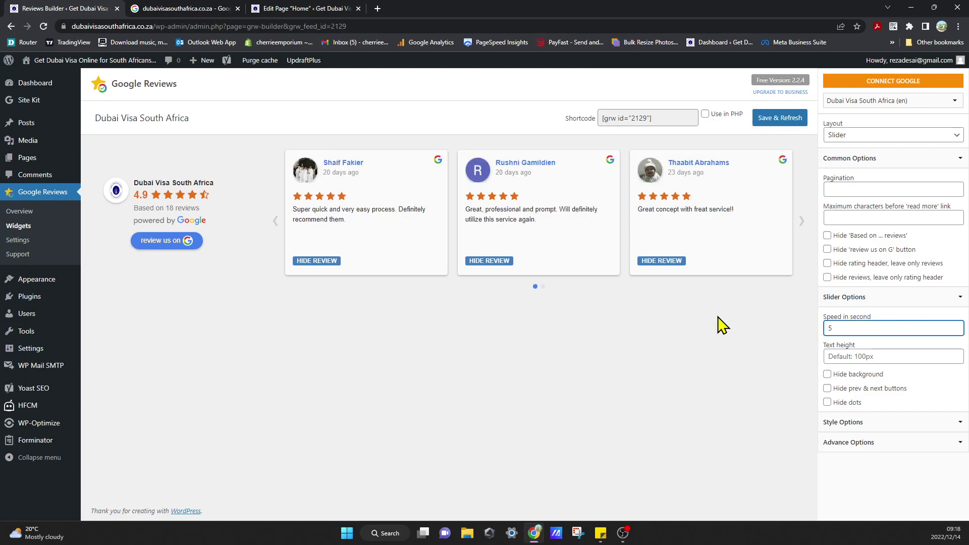
pyautogui.click(730, 342)
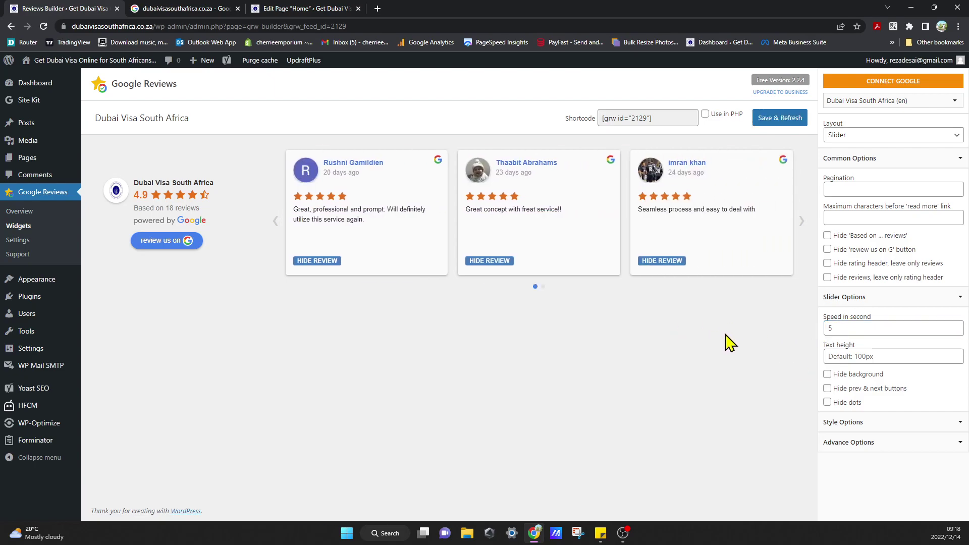
# Toggle Hide background on and off, keeping the white card backgrounds.
pyautogui.click(886, 357)
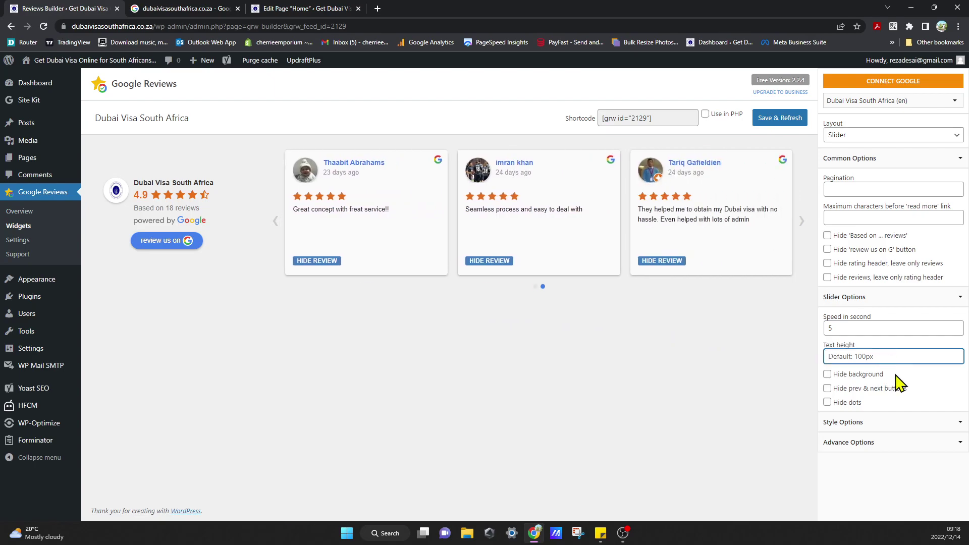
pyautogui.click(828, 375)
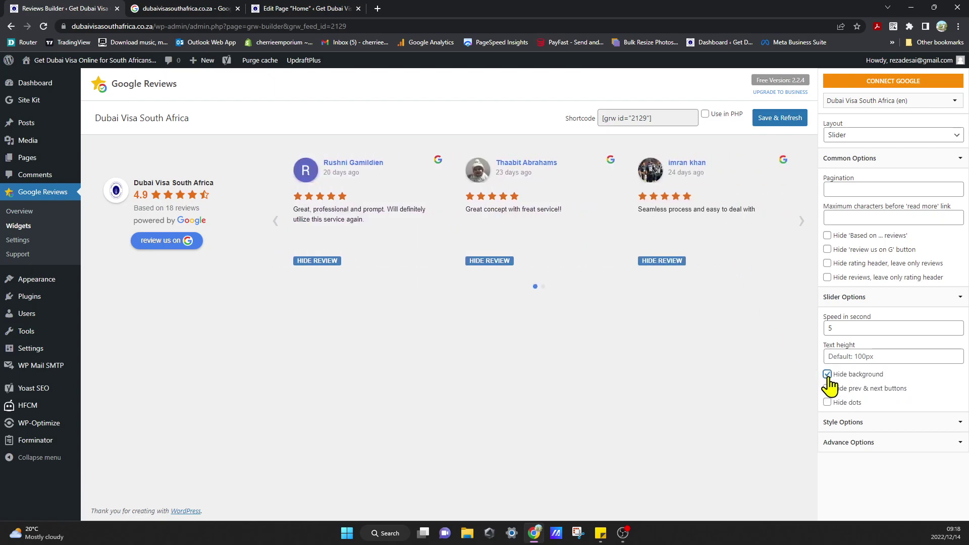
pyautogui.click(828, 376)
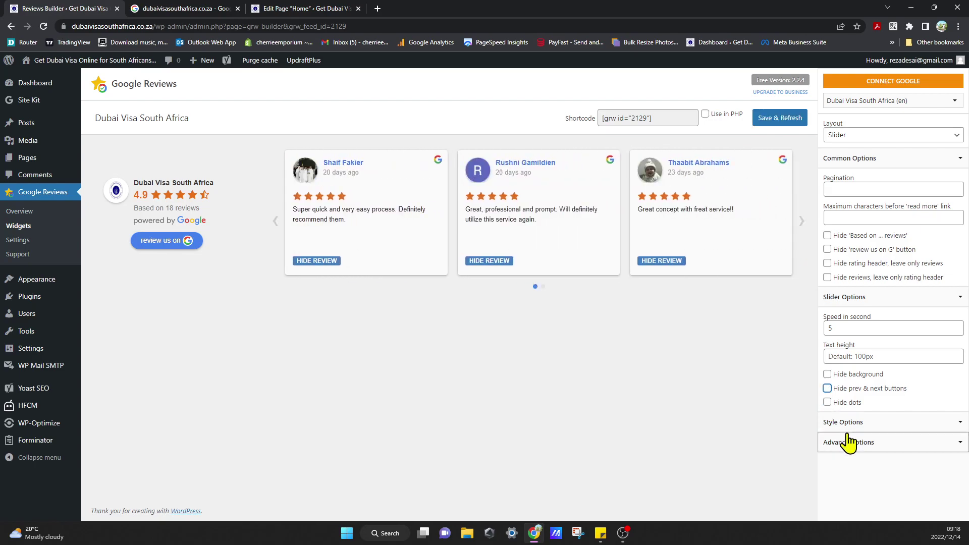
# In Style Options, try a container max width of 100, then clear it back to full width.
pyautogui.click(907, 426)
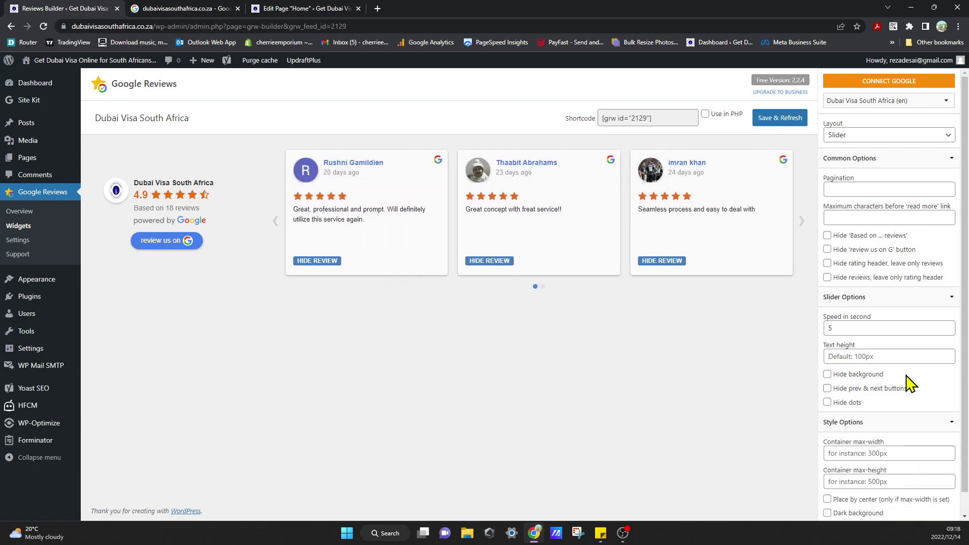
pyautogui.scroll(-1, 908, 382)
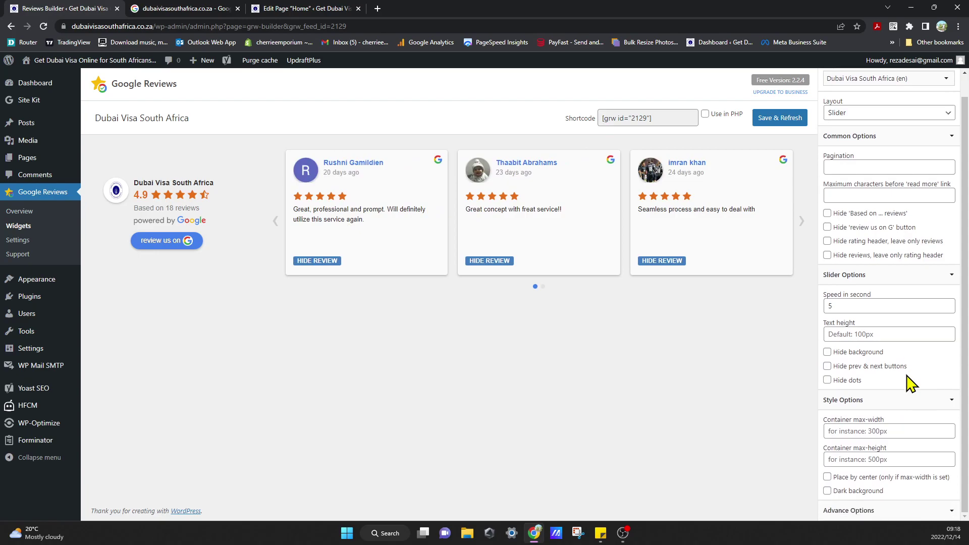
pyautogui.click(895, 432)
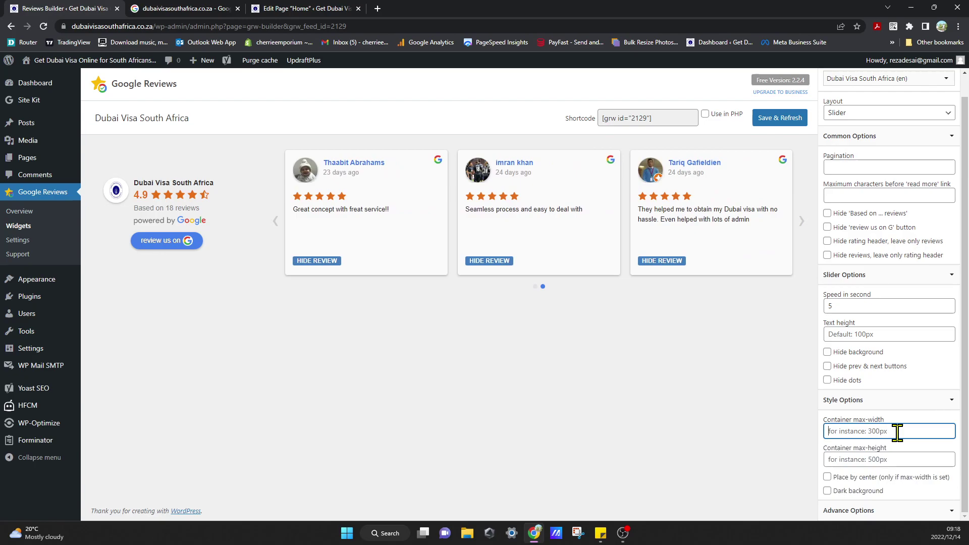
pyautogui.write('100')
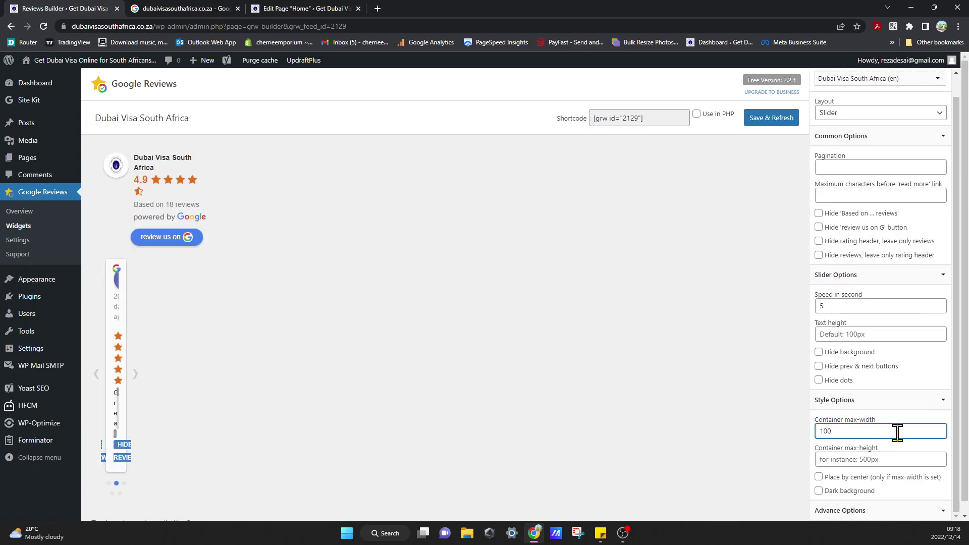
pyautogui.press('BackSpace')
pyautogui.press('BackSpace')
pyautogui.press('BackSpace')
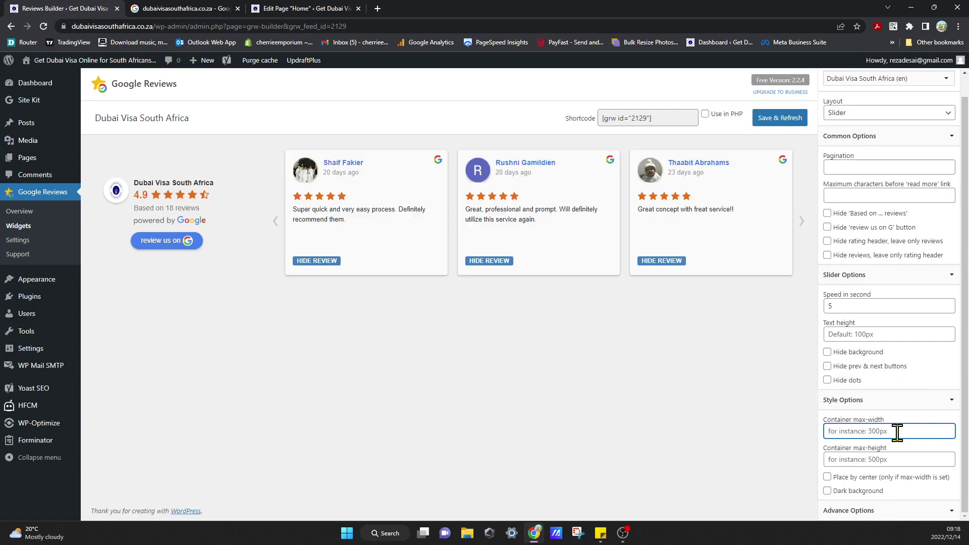
pyautogui.click(752, 429)
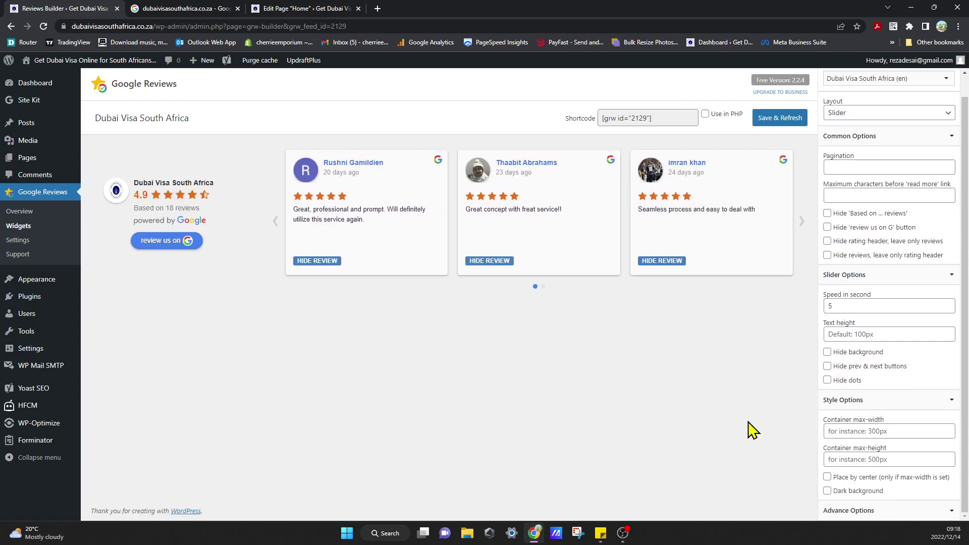
# Try Dark background and turn it off, then collapse Slider and browse the Advance options.
pyautogui.click(828, 491)
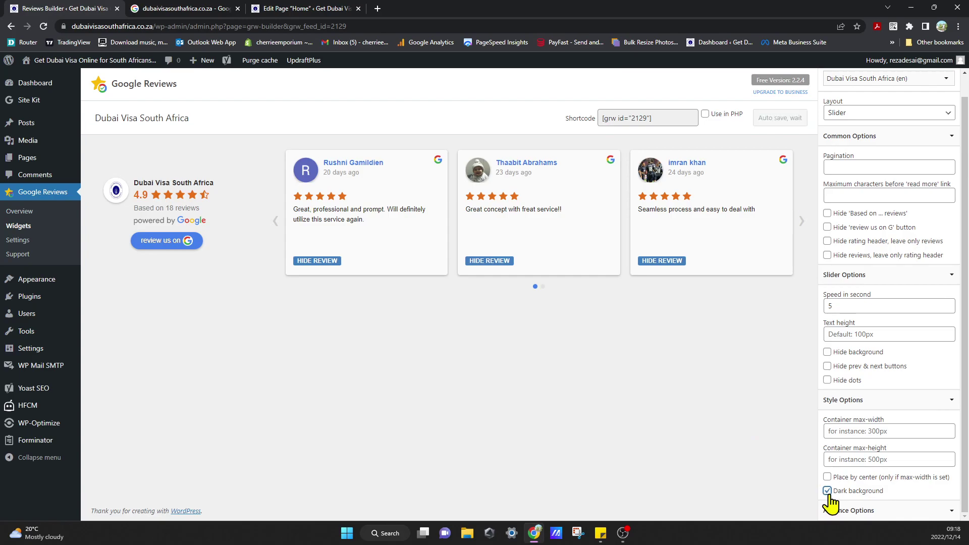
pyautogui.click(827, 491)
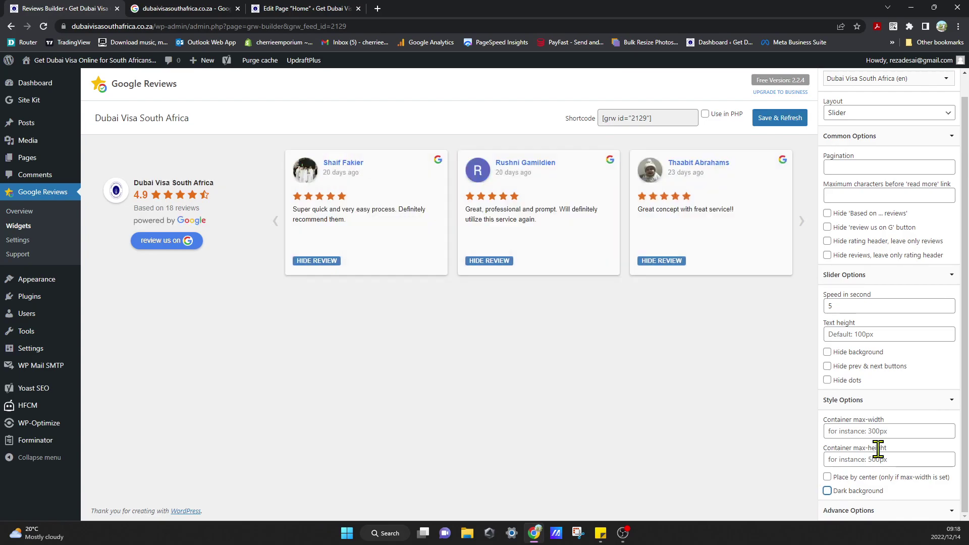
pyautogui.click(937, 297)
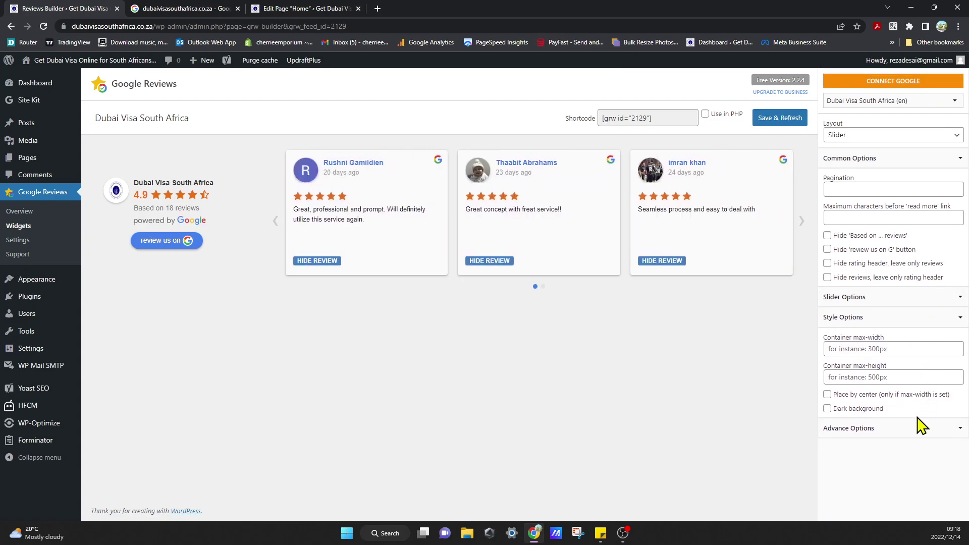
pyautogui.click(911, 432)
pyautogui.scroll(-2, 912, 437)
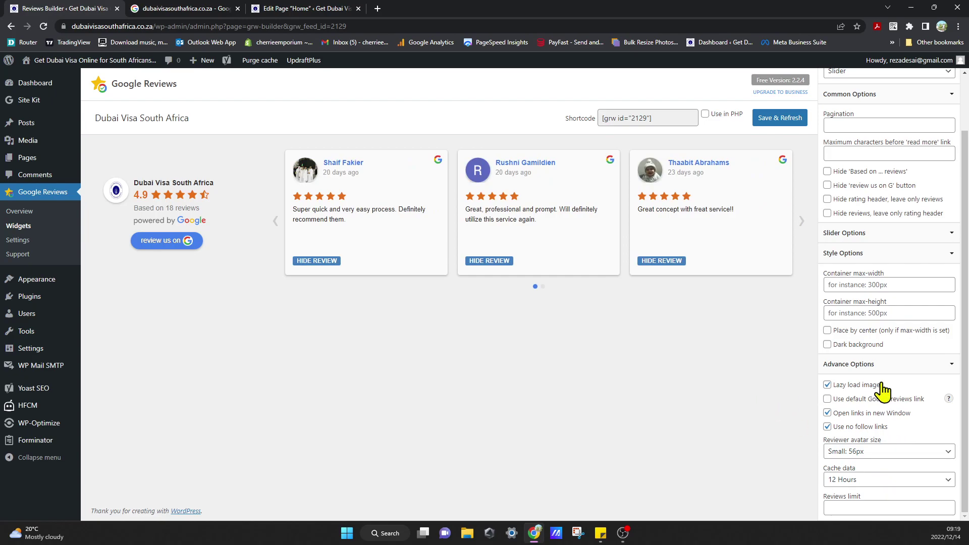
pyautogui.click(888, 364)
# Collapse Style and Common Options, Save & Refresh, and copy the shortcode [grw id="2129"].
pyautogui.click(911, 318)
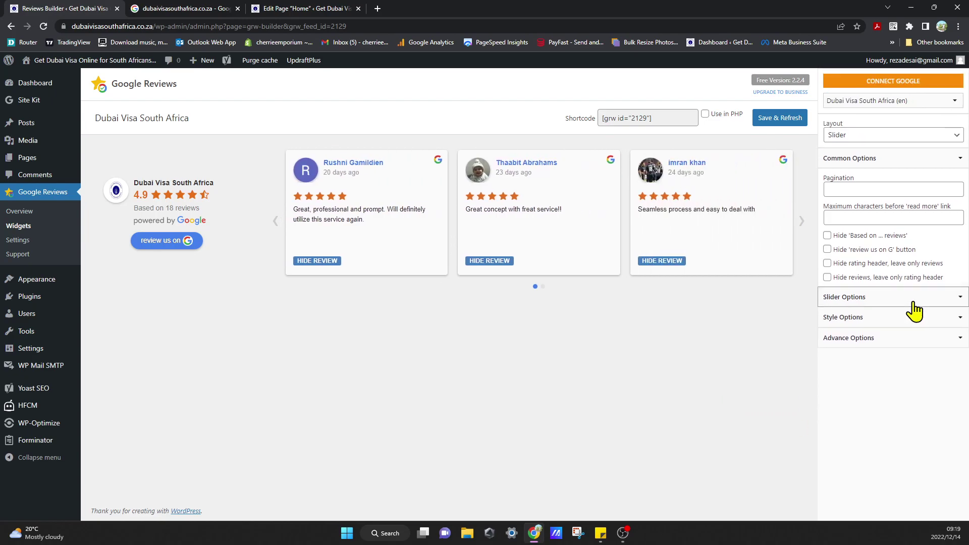
pyautogui.click(933, 160)
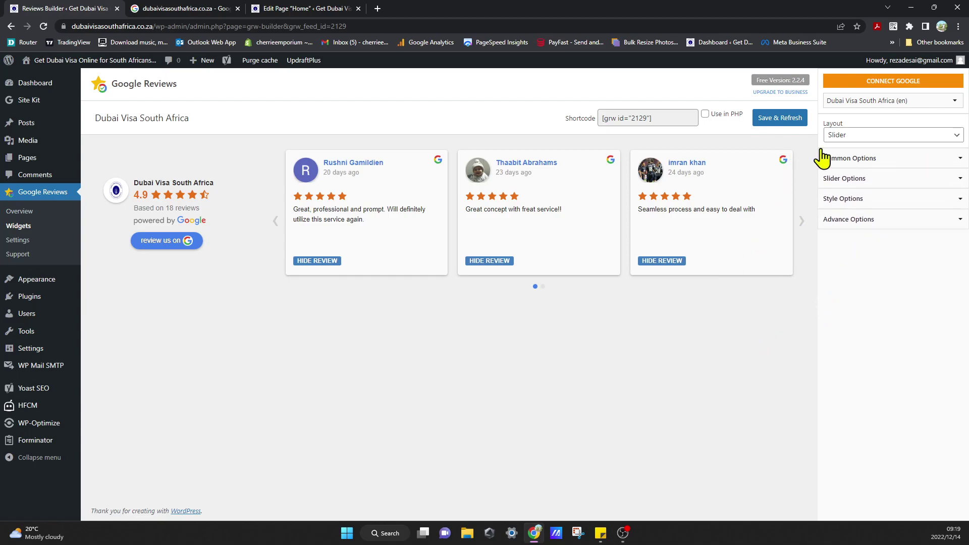
pyautogui.click(791, 124)
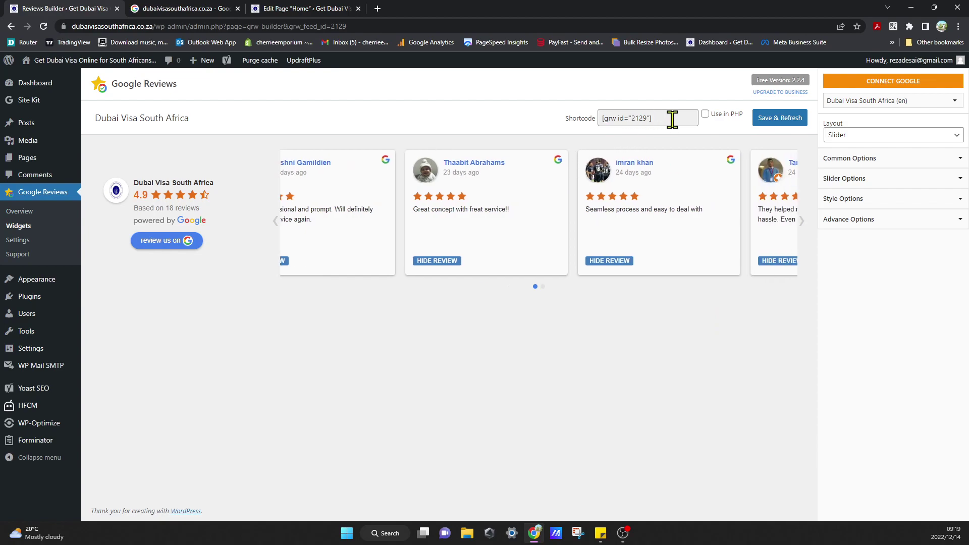
pyautogui.moveTo(672, 119); pyautogui.dragTo(584, 121)
pyautogui.hotkey('ctrl', 'c')
pyautogui.rightClick(622, 120)
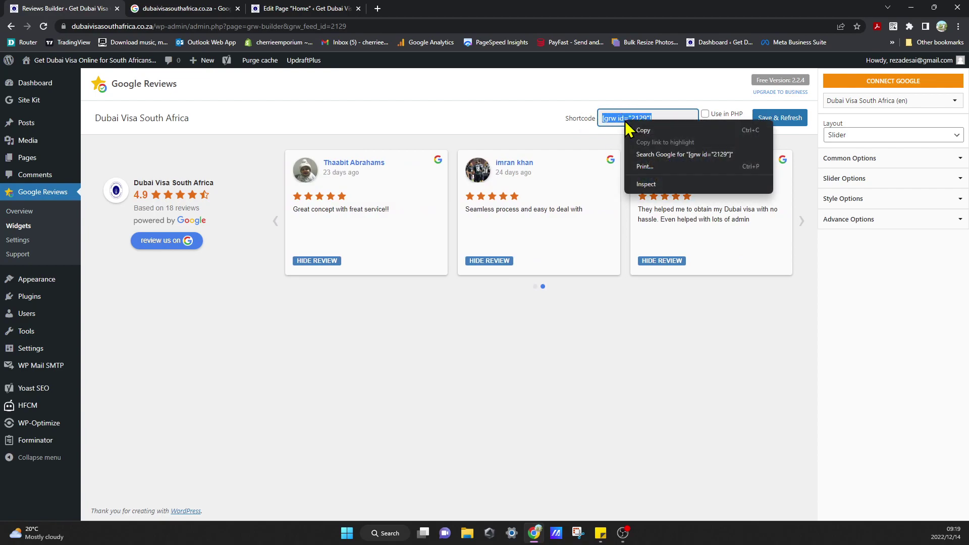
pyautogui.click(644, 129)
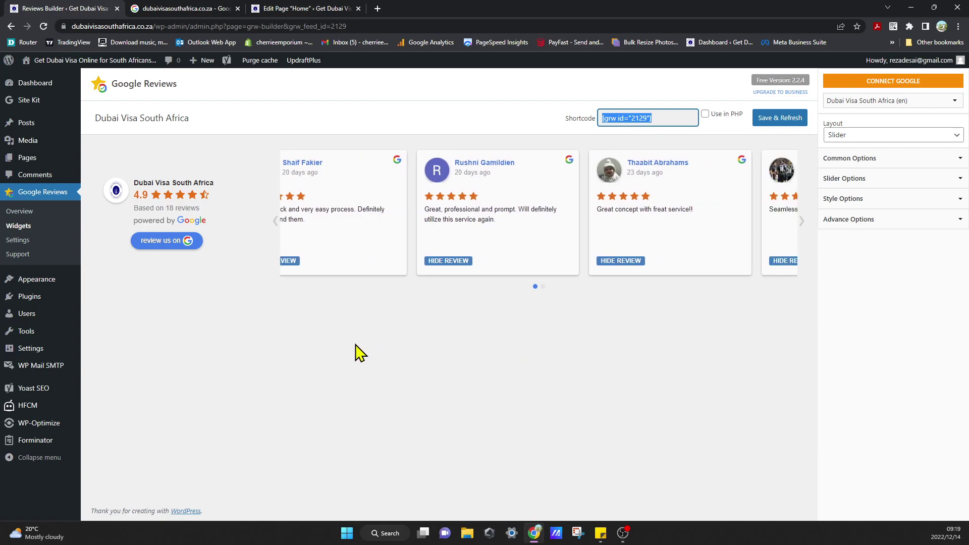
# In the Home page editor, add a Shortcode block to the empty testimonials column.
pyautogui.click(309, 8)
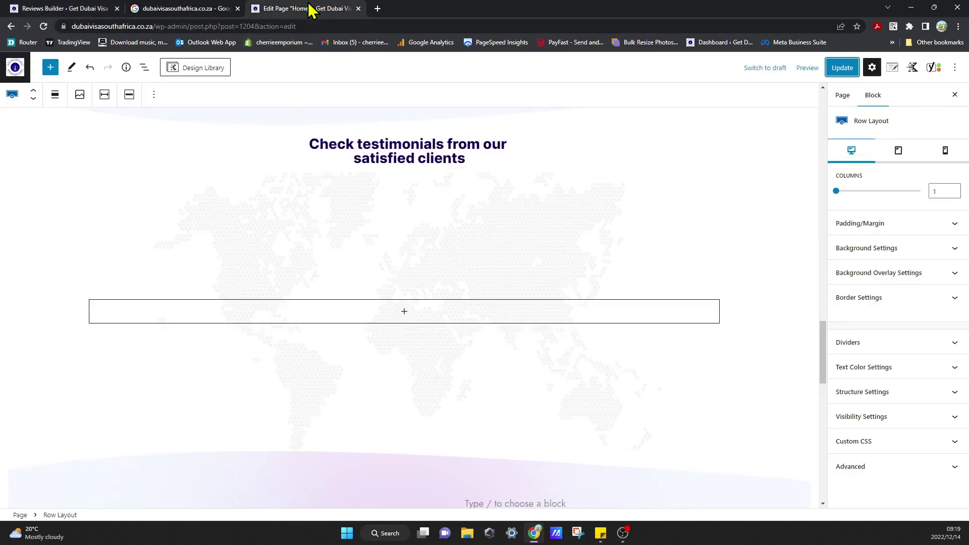
pyautogui.scroll(6, 508, 375)
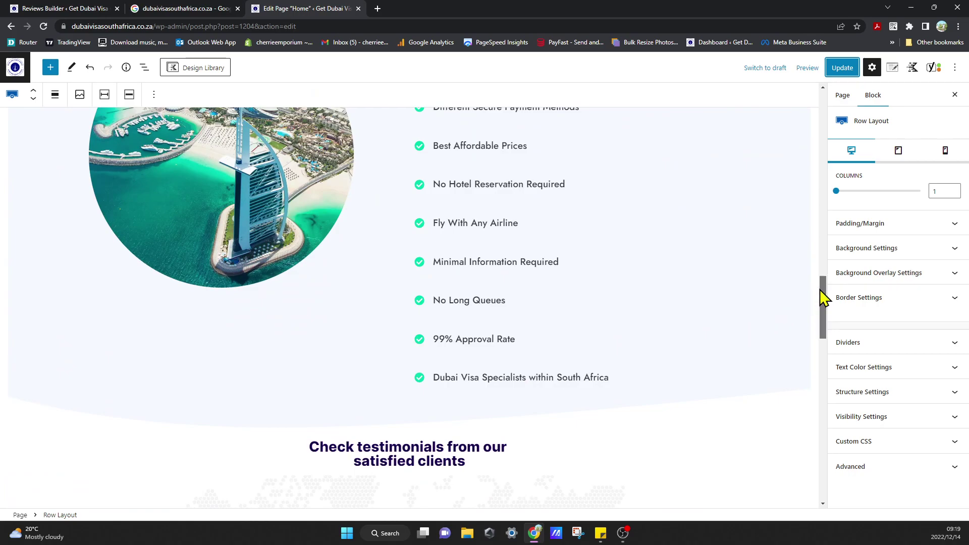
pyautogui.moveTo(822, 298); pyautogui.dragTo(832, 71)
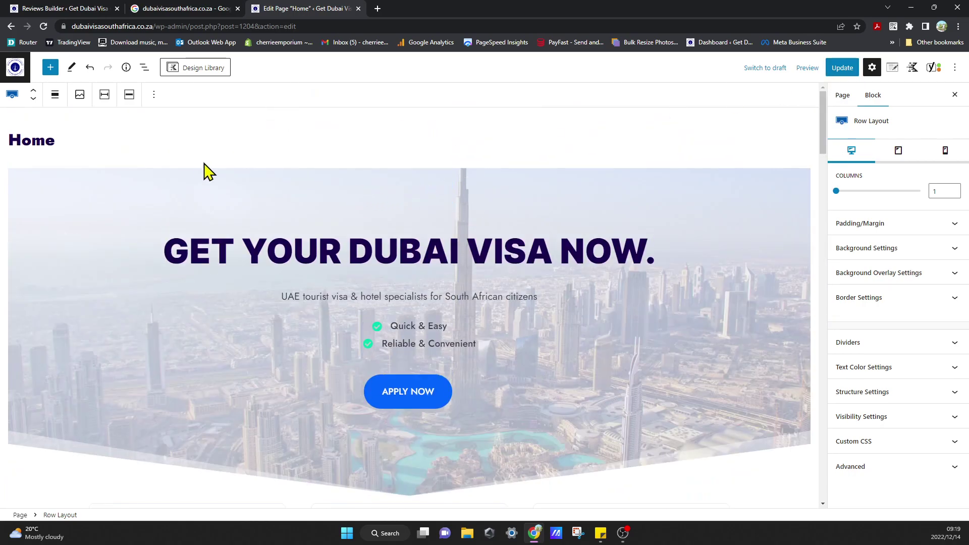
pyautogui.scroll(-1, 826, 109)
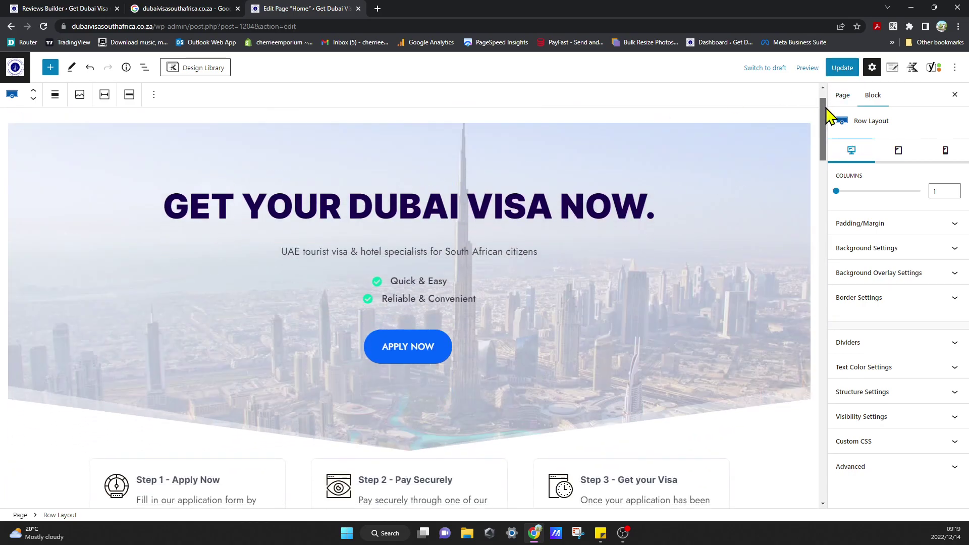
pyautogui.moveTo(826, 109); pyautogui.dragTo(839, 340)
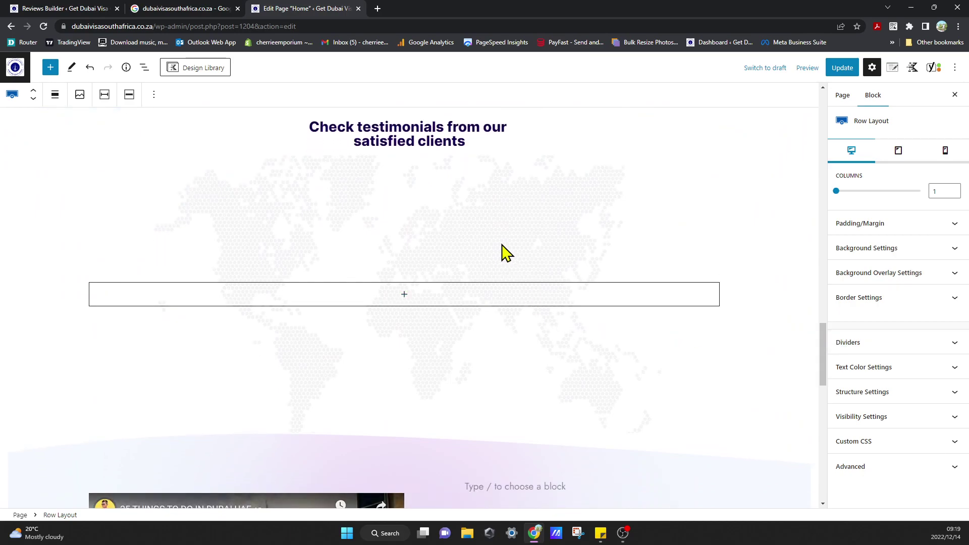
pyautogui.click(405, 295)
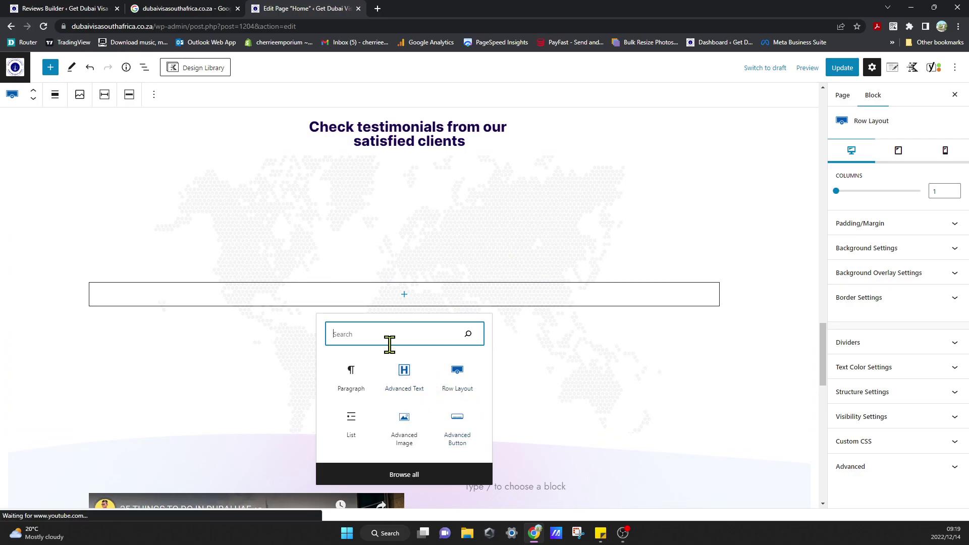
pyautogui.write('sho')
pyautogui.press('BackSpace')
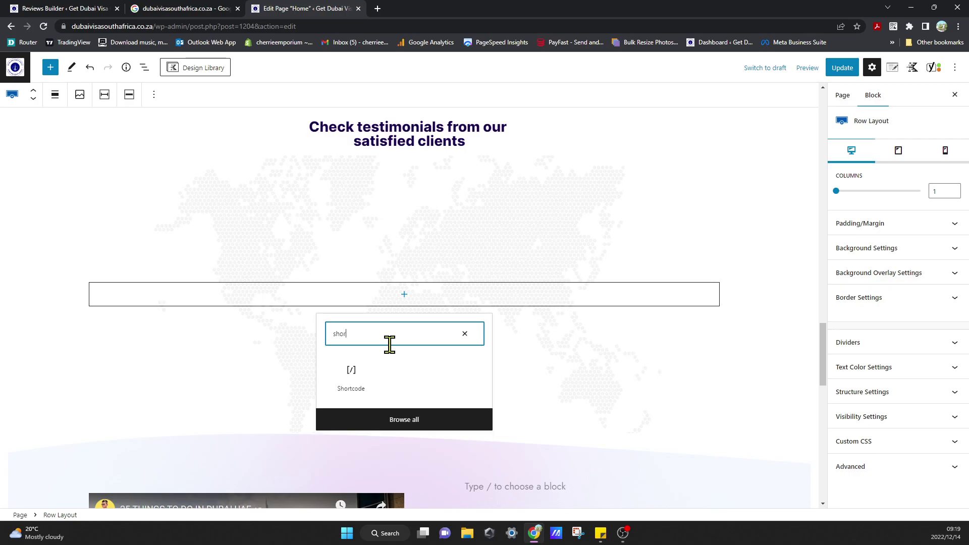
pyautogui.write('ry')
pyautogui.press('BackSpace')
pyautogui.click(351, 377)
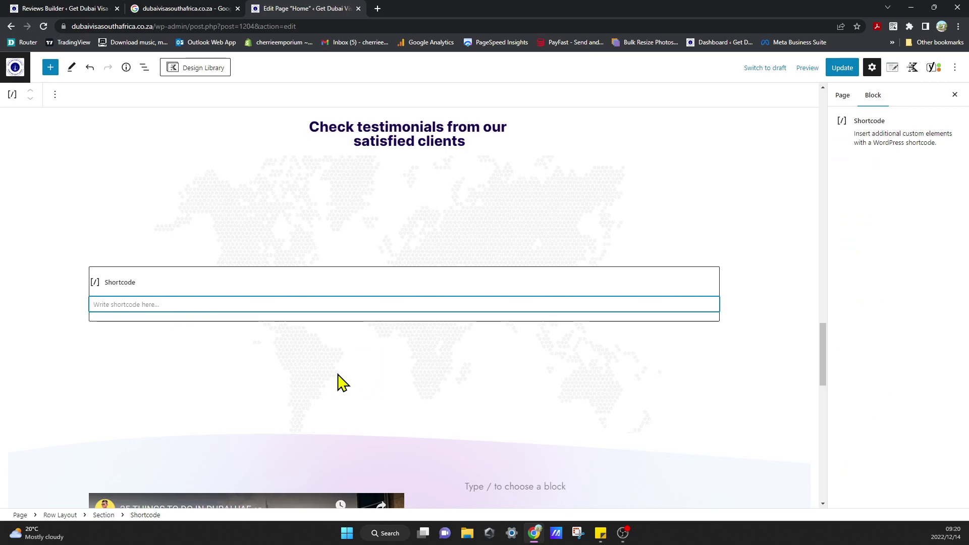
# Paste [grw id="2129"] into the Shortcode block and update the Home page.
pyautogui.hotkey('ctrl', 'v')
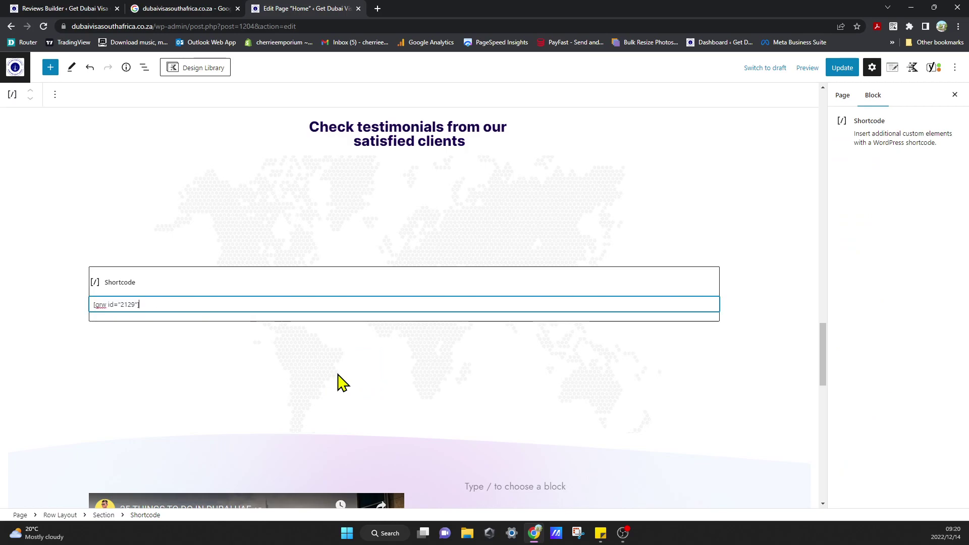
pyautogui.click(454, 378)
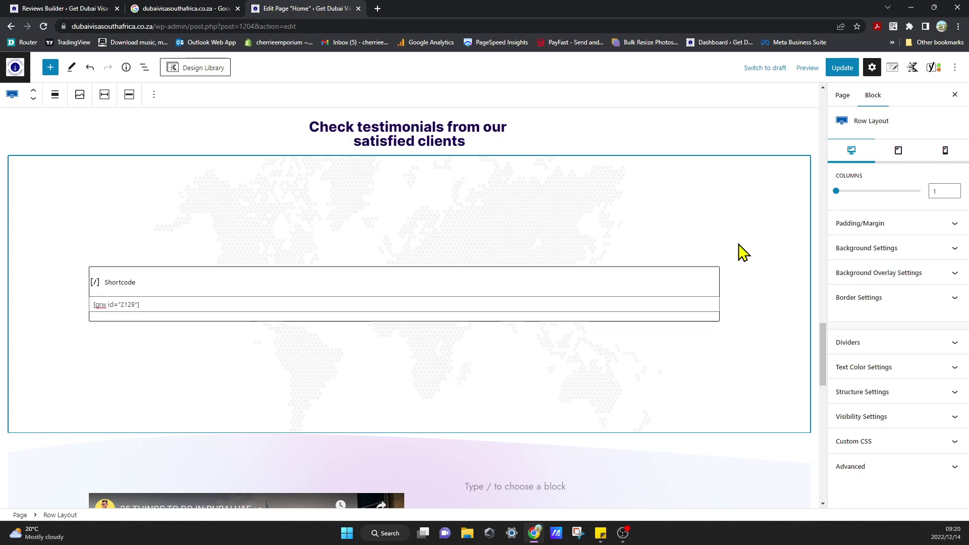
pyautogui.click(845, 71)
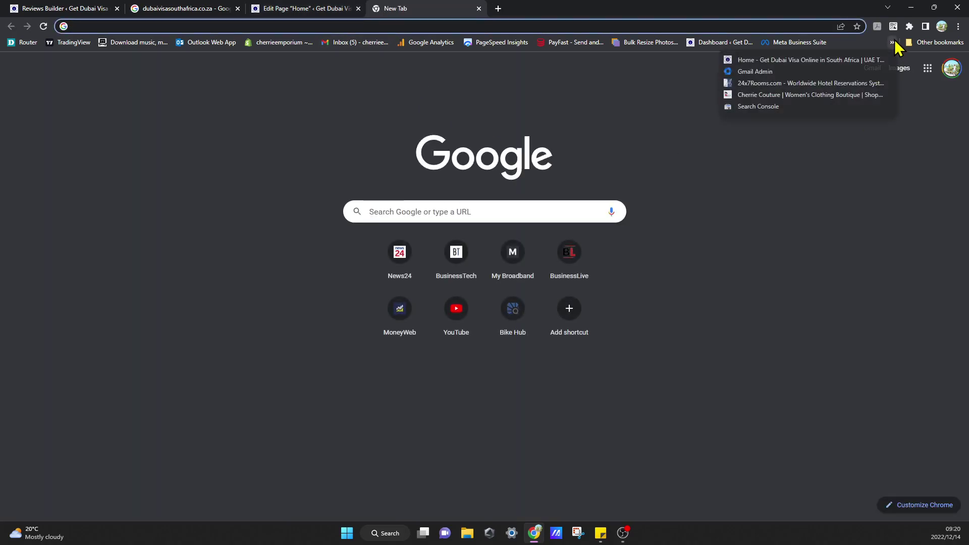
# Open the Home bookmark and scroll to the testimonials section showing the 4.9-rated Google reviews slider.
pyautogui.click(893, 42)
pyautogui.click(856, 61)
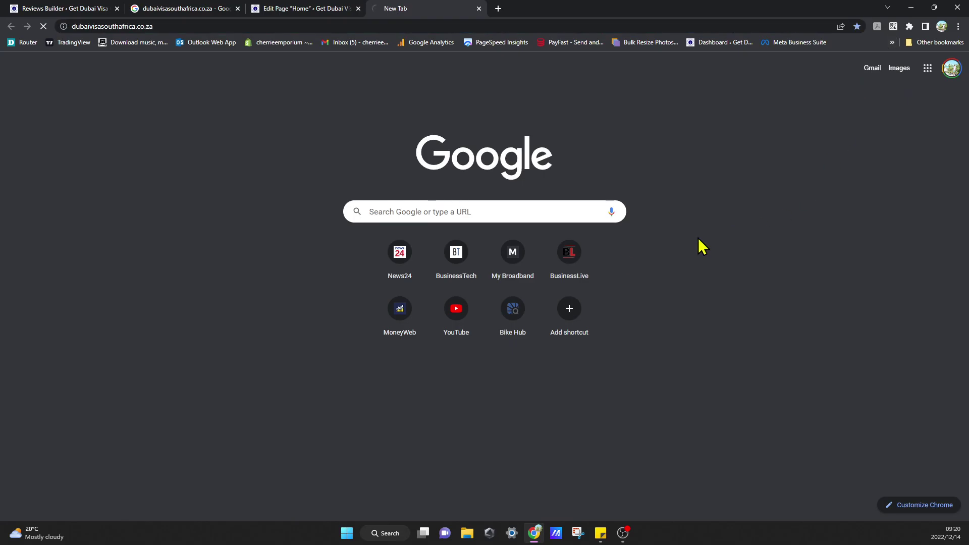
pyautogui.scroll(-10, 623, 309)
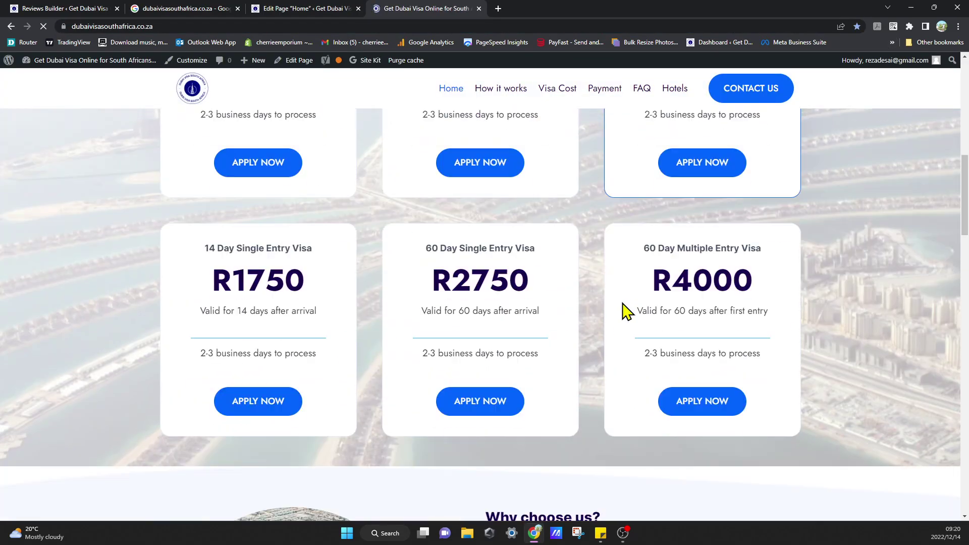
pyautogui.scroll(-6, 623, 309)
pyautogui.scroll(-2, 309, 259)
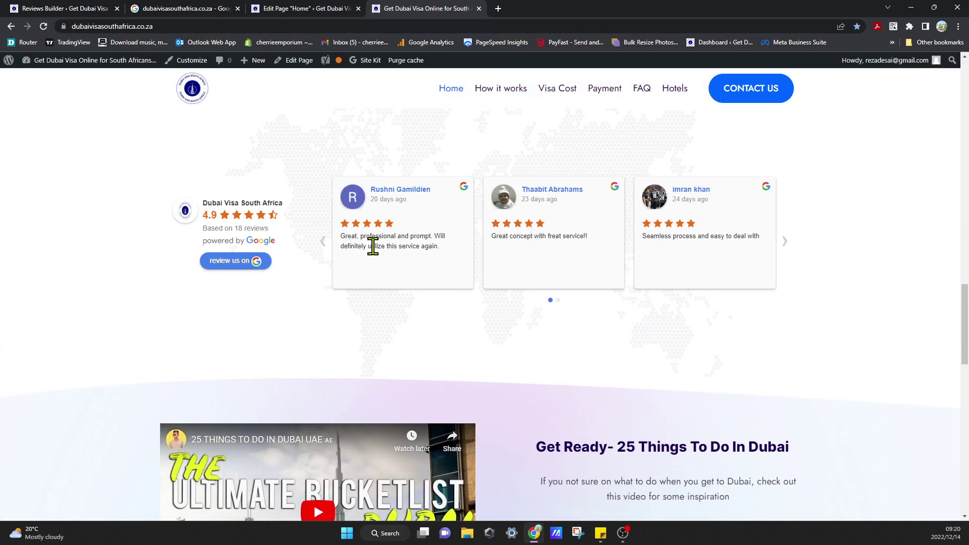
pyautogui.scroll(2, 423, 361)
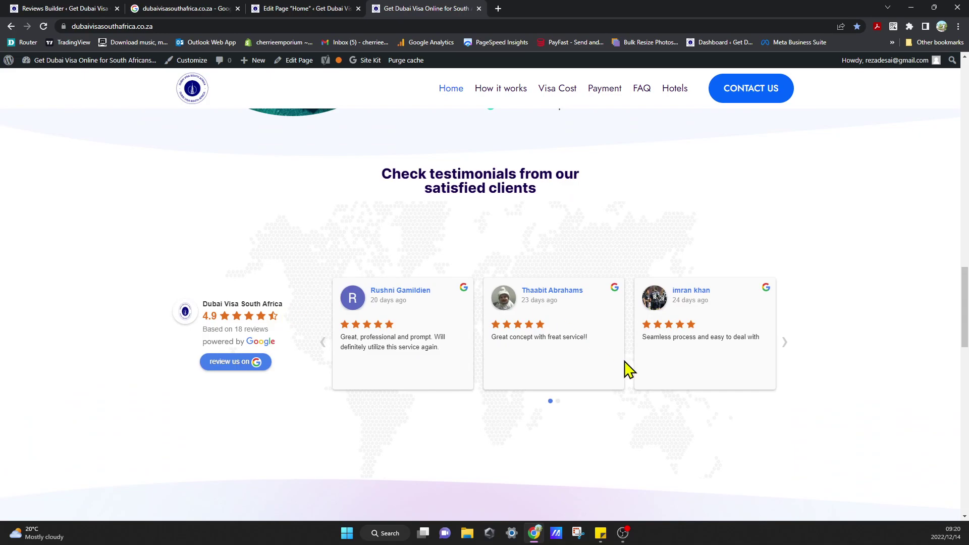